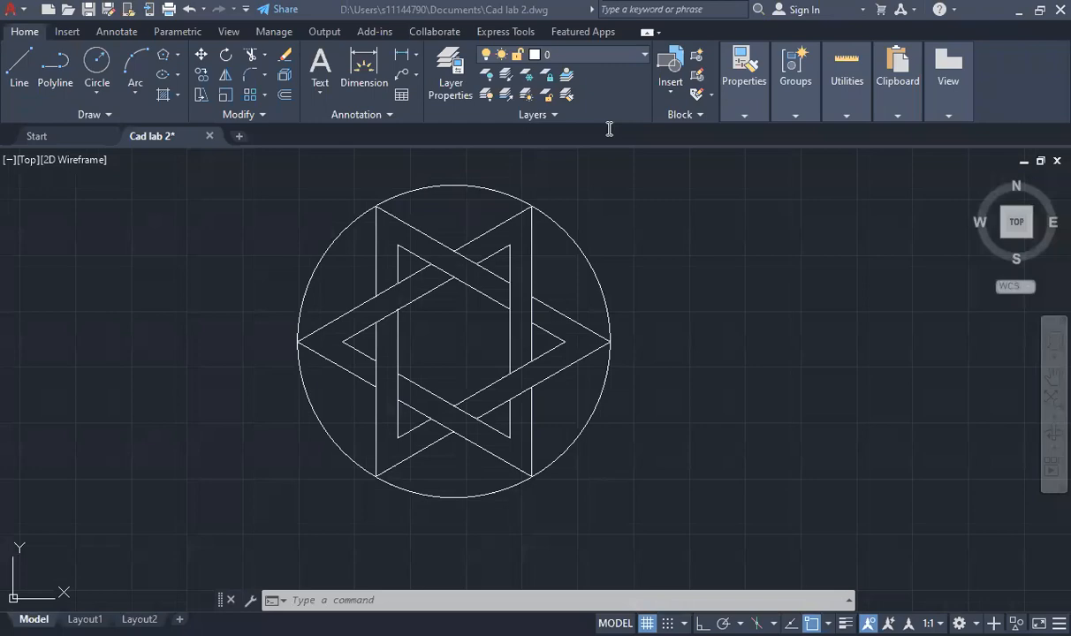
# Step: Try a circle centred in the star that reaches the inner edges of its bands, and undo it
pyautogui.hotkey('alt', 'Tab')
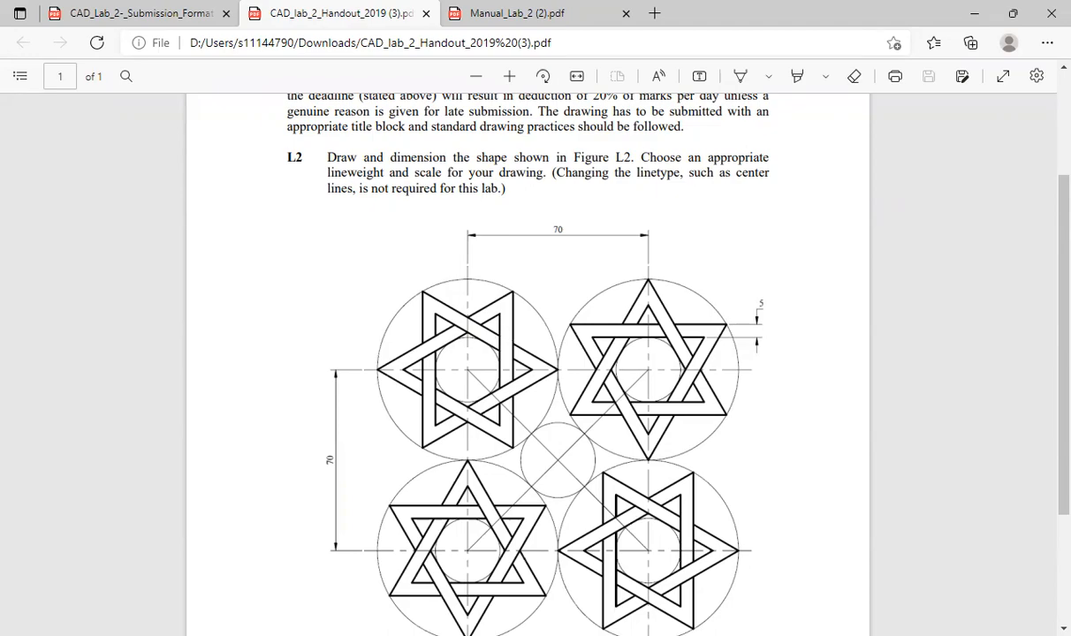
pyautogui.hotkey('alt', 'Tab')
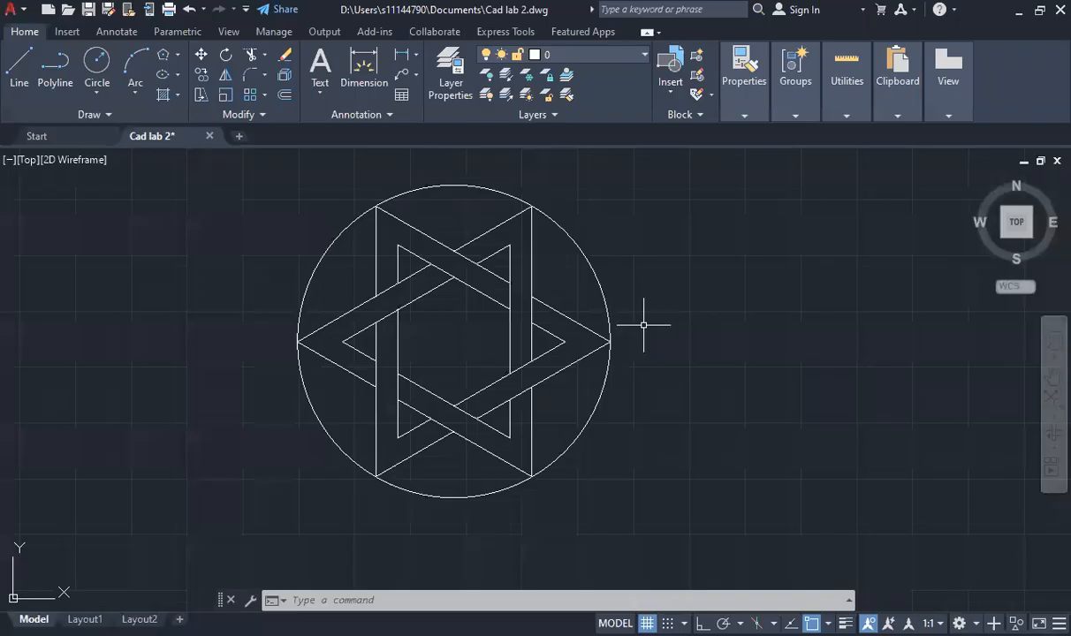
pyautogui.click(105, 67)
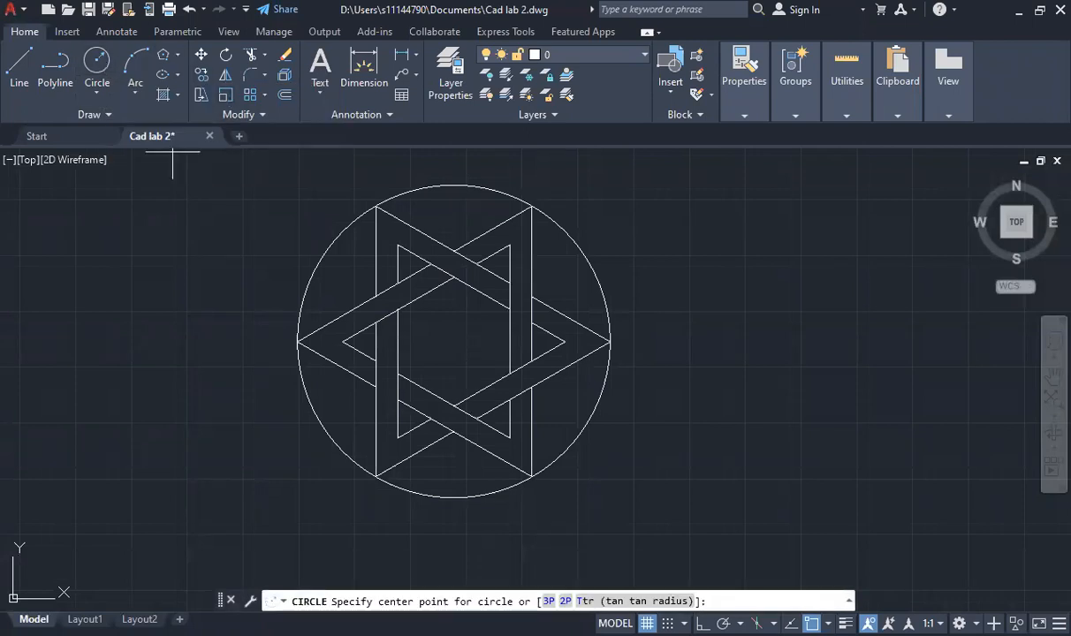
pyautogui.click(454, 341)
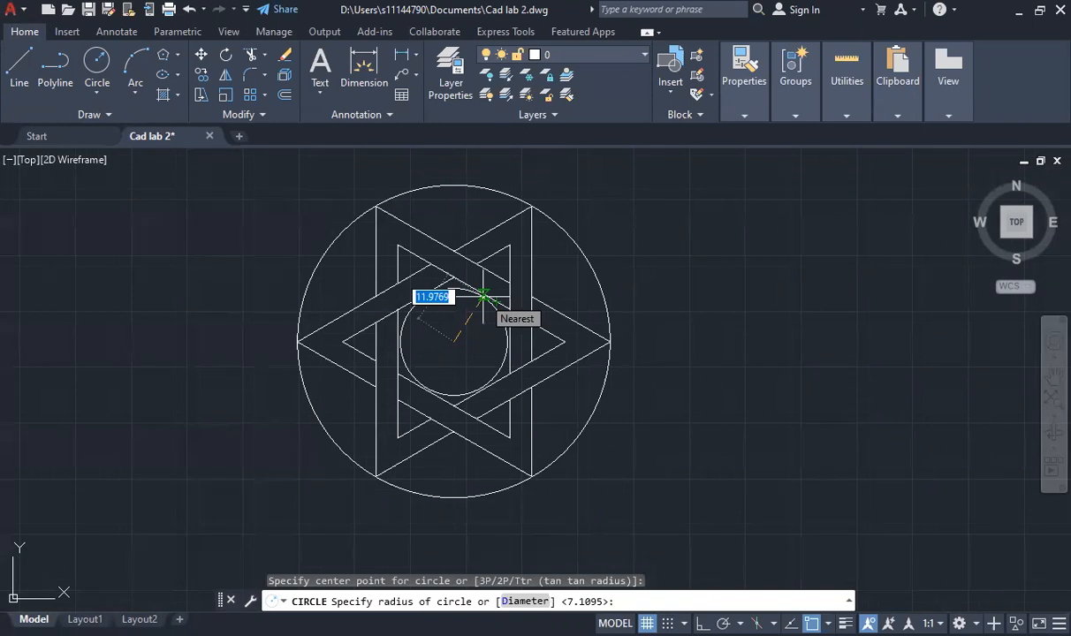
pyautogui.click(483, 297)
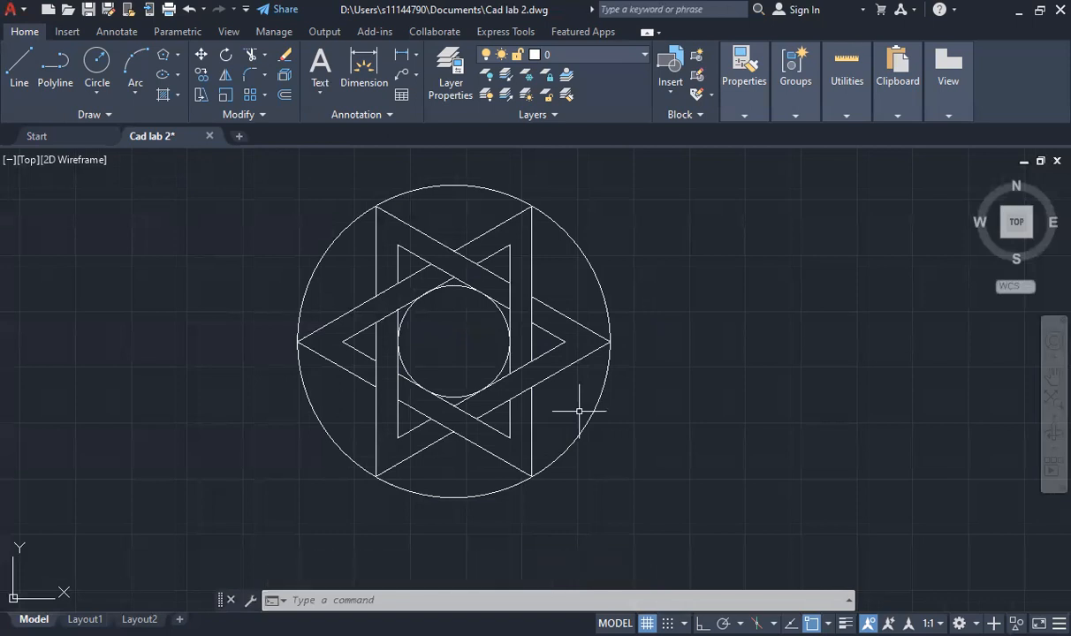
pyautogui.hotkey('ctrl', 'z')
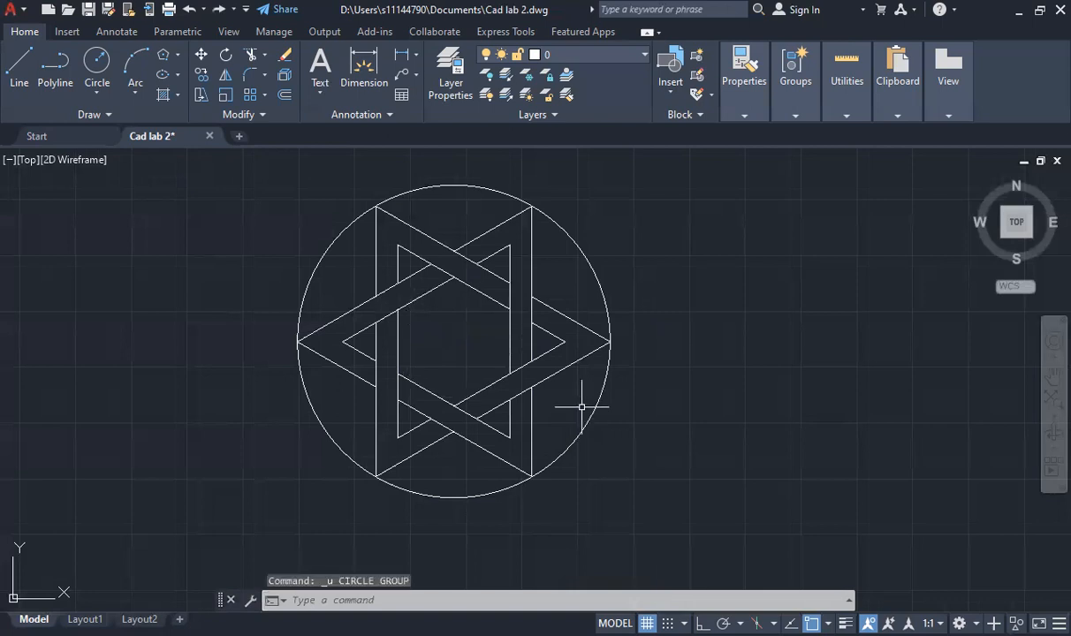
pyautogui.write('u')
pyautogui.press('Return')
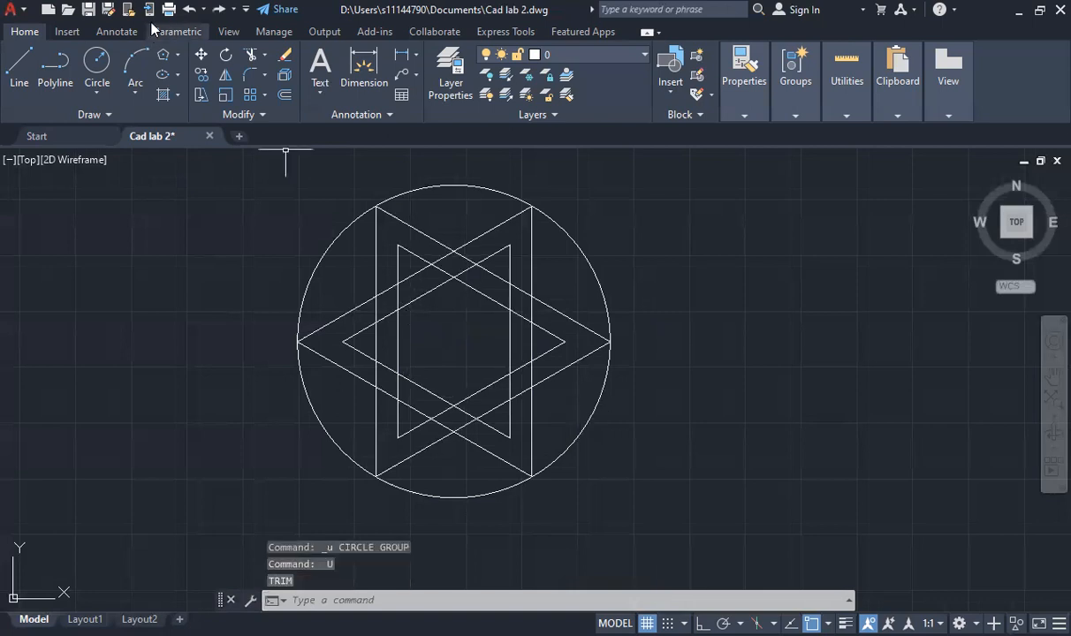
pyautogui.click(218, 9)
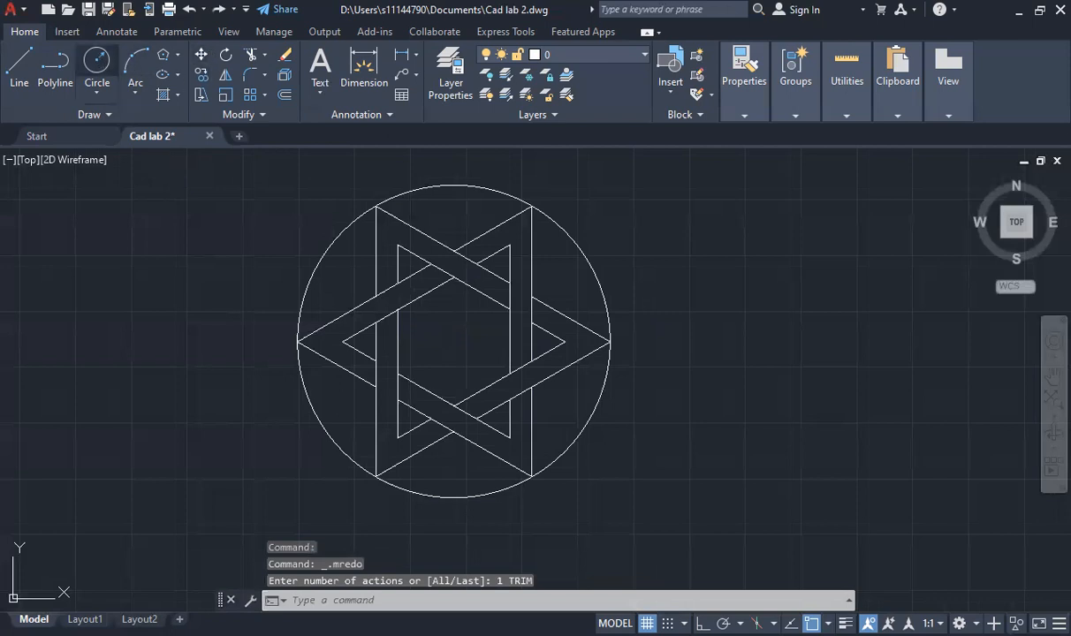
# Step: Draw a circle of radius about 12.4 from the star's centre to the inner edge of its bands
pyautogui.click(97, 62)
pyautogui.click(453, 341)
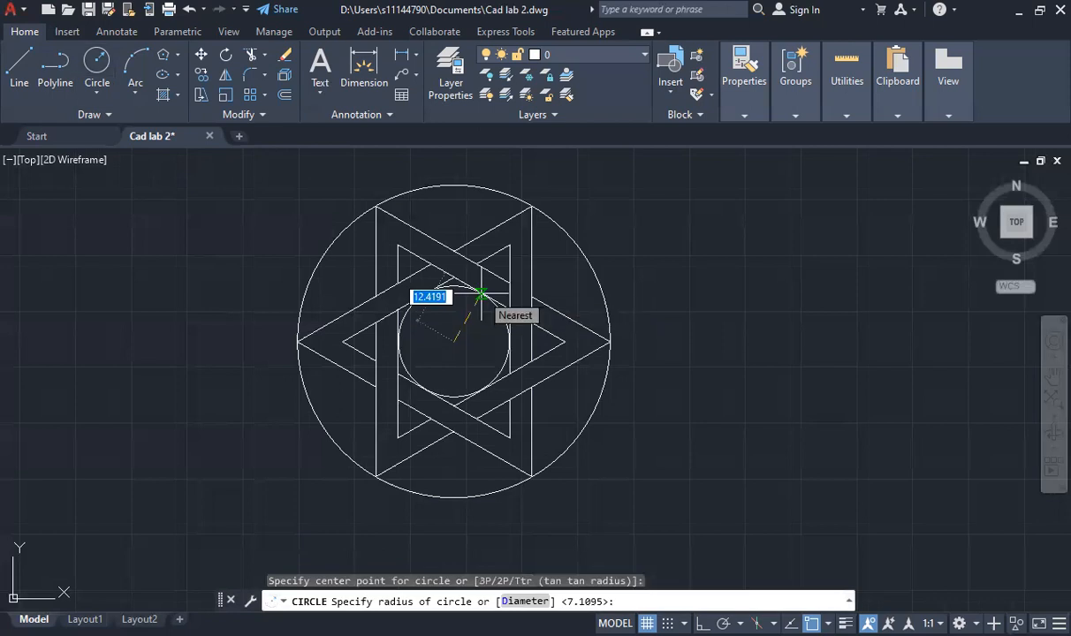
pyautogui.click(480, 294)
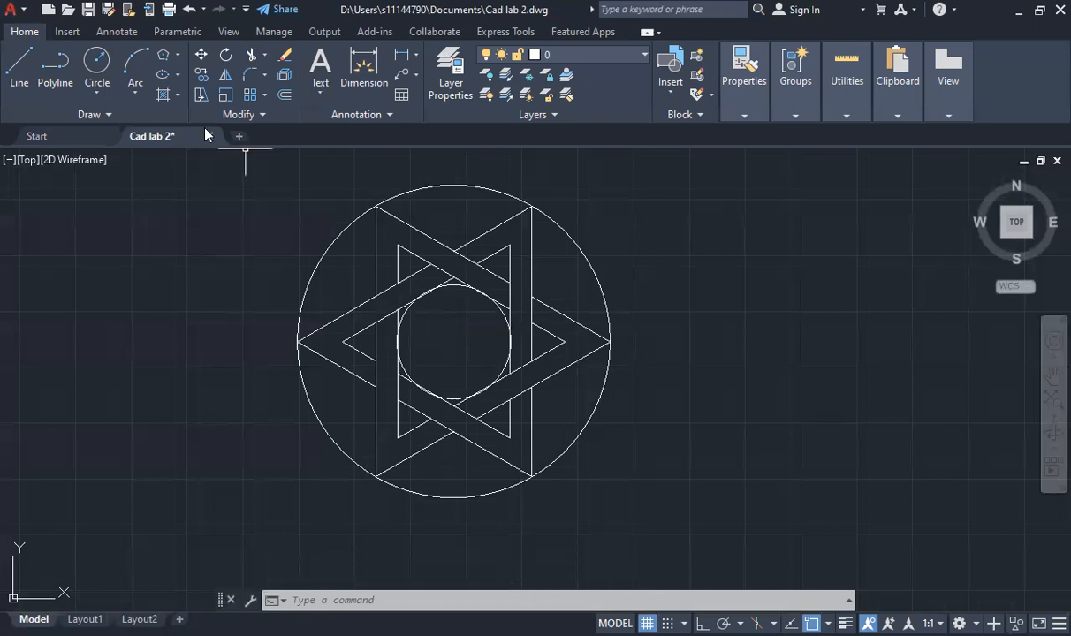
pyautogui.moveTo(206, 135)
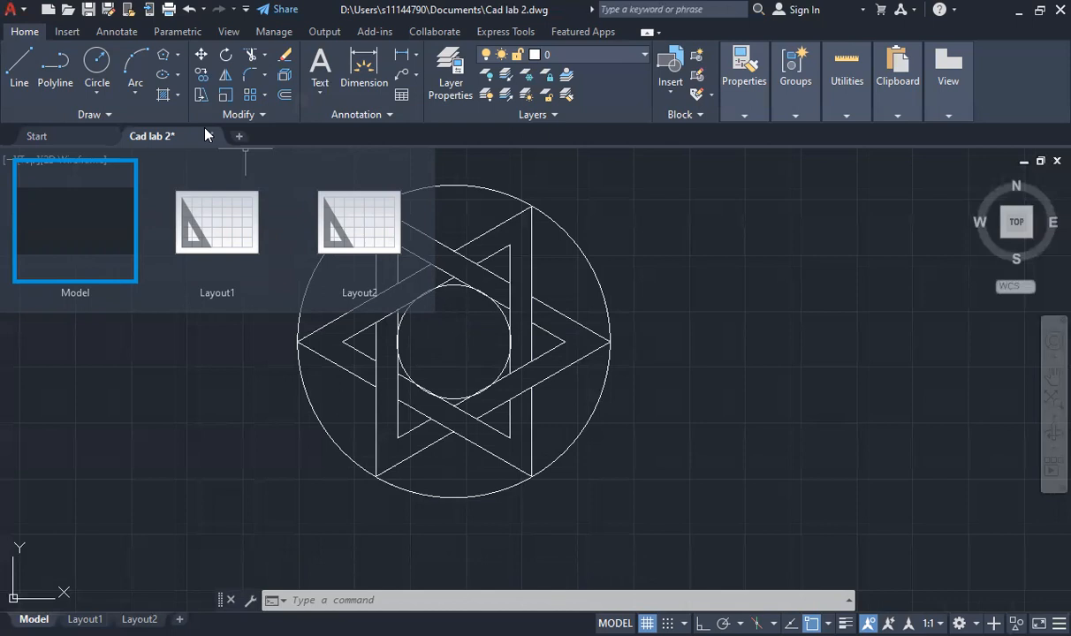
# Step: Try an orthogonal vertical line 75 units long from the outer circle's lowest point up through the star, and erase it
pyautogui.click(18, 59)
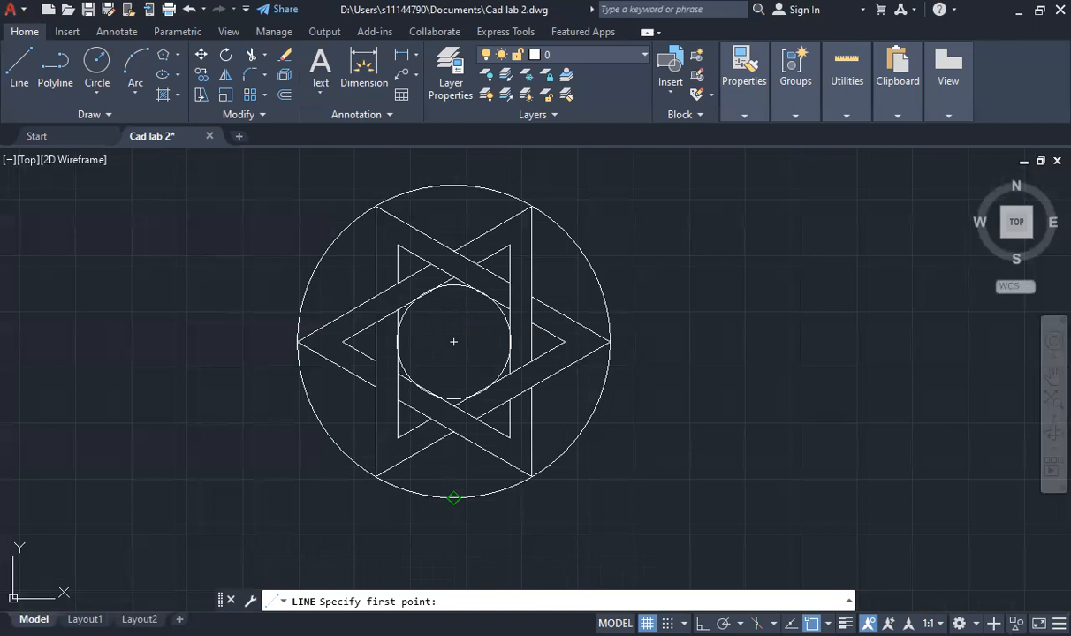
pyautogui.click(453, 498)
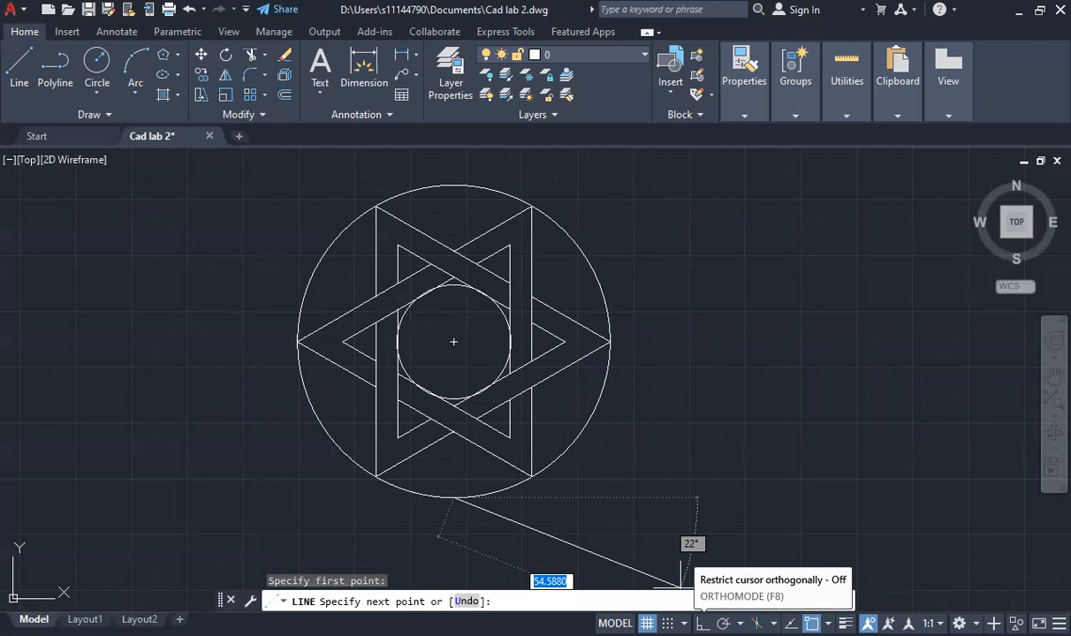
pyautogui.click(702, 623)
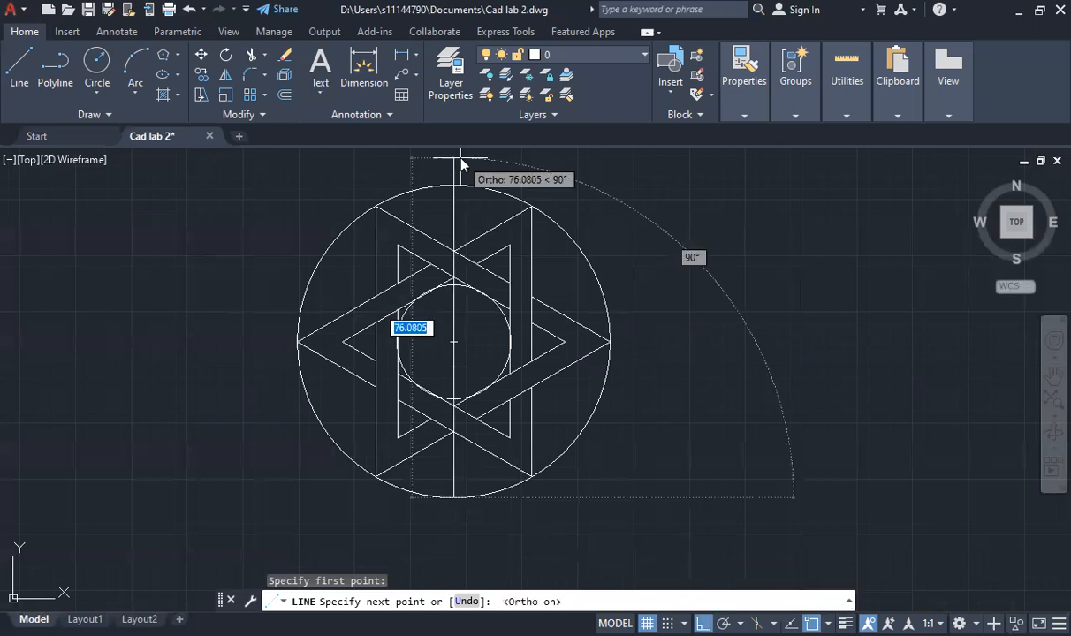
pyautogui.write('75')
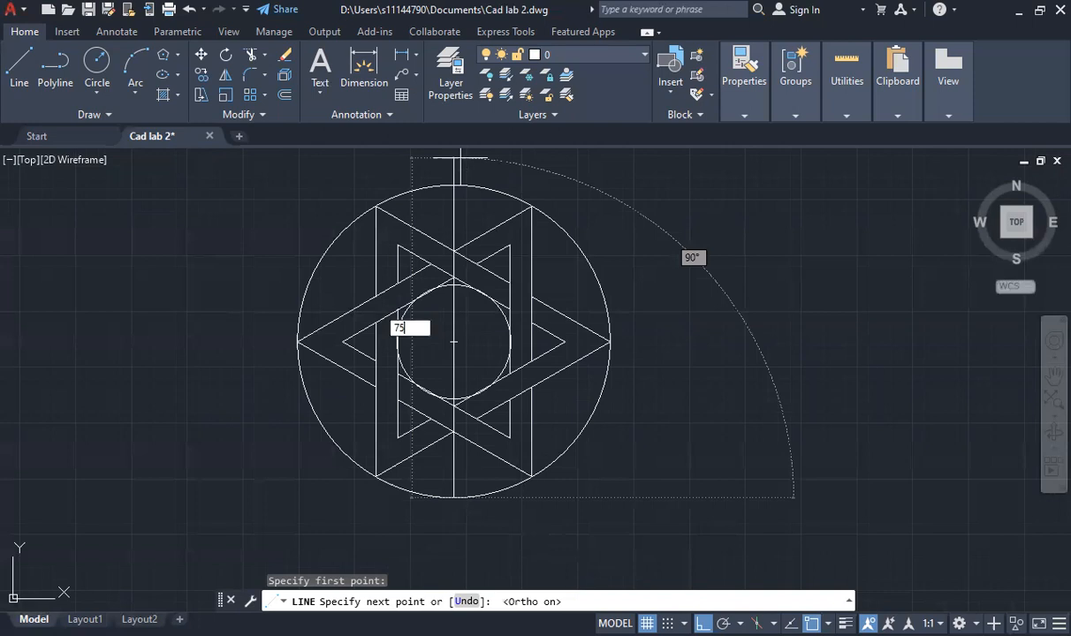
pyautogui.press('Return')
pyautogui.press('Escape')
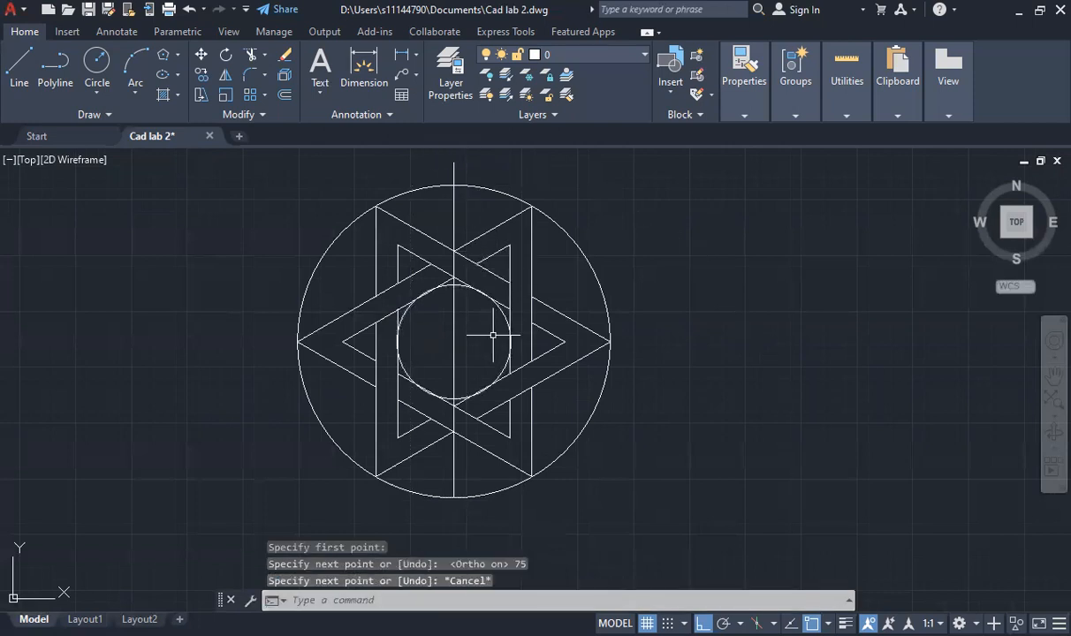
pyautogui.click(453, 329)
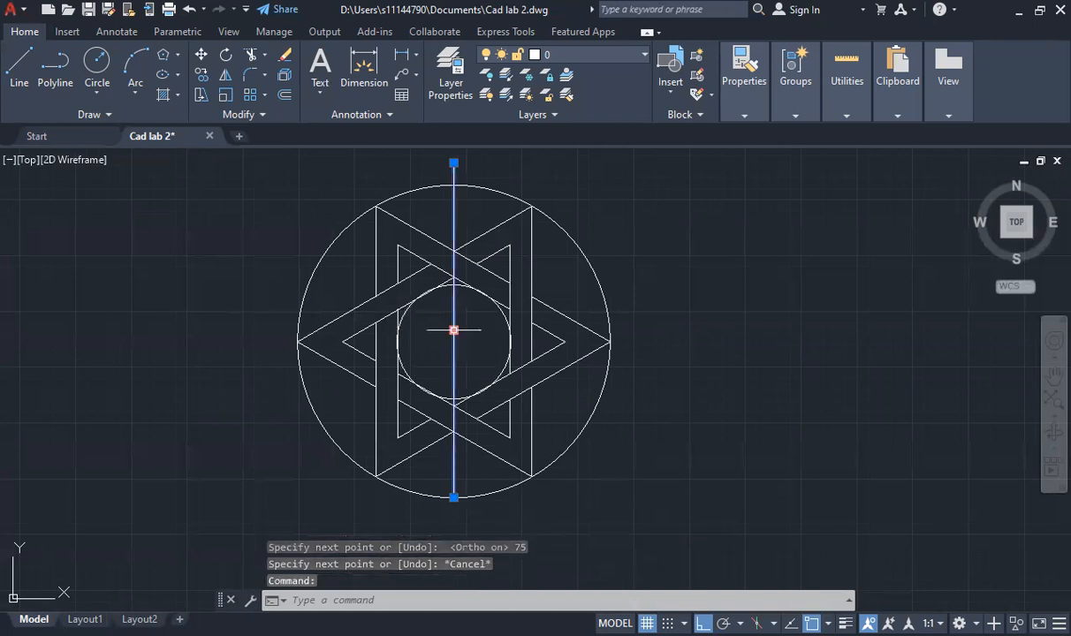
pyautogui.press('Delete')
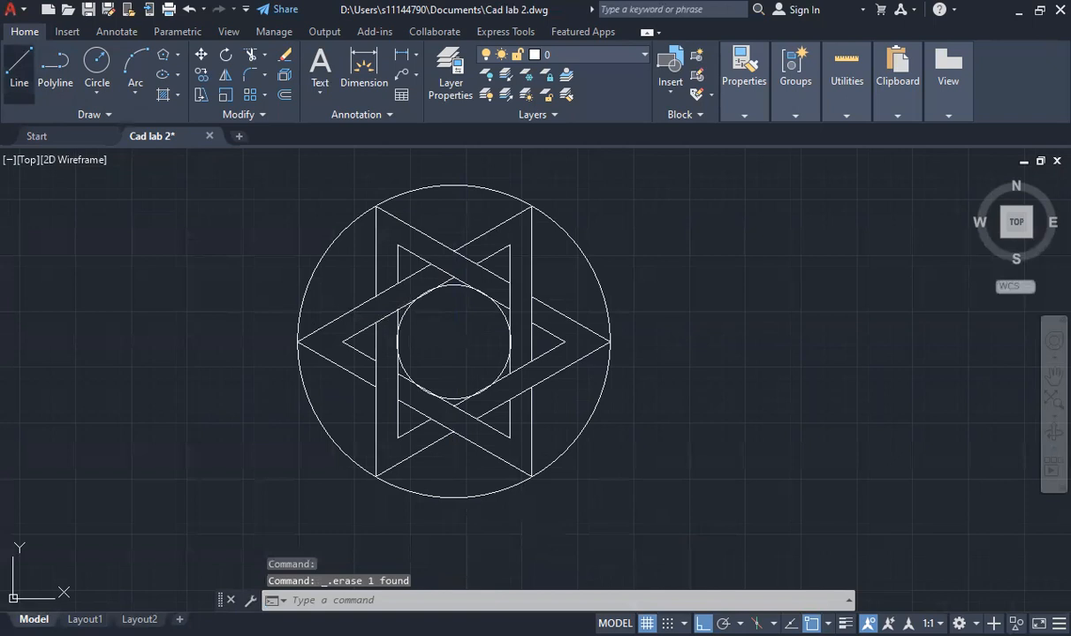
# Step: Draw a vertical centre line 75 units long from the outer circle's lowest point up through the star's centre
pyautogui.click(19, 67)
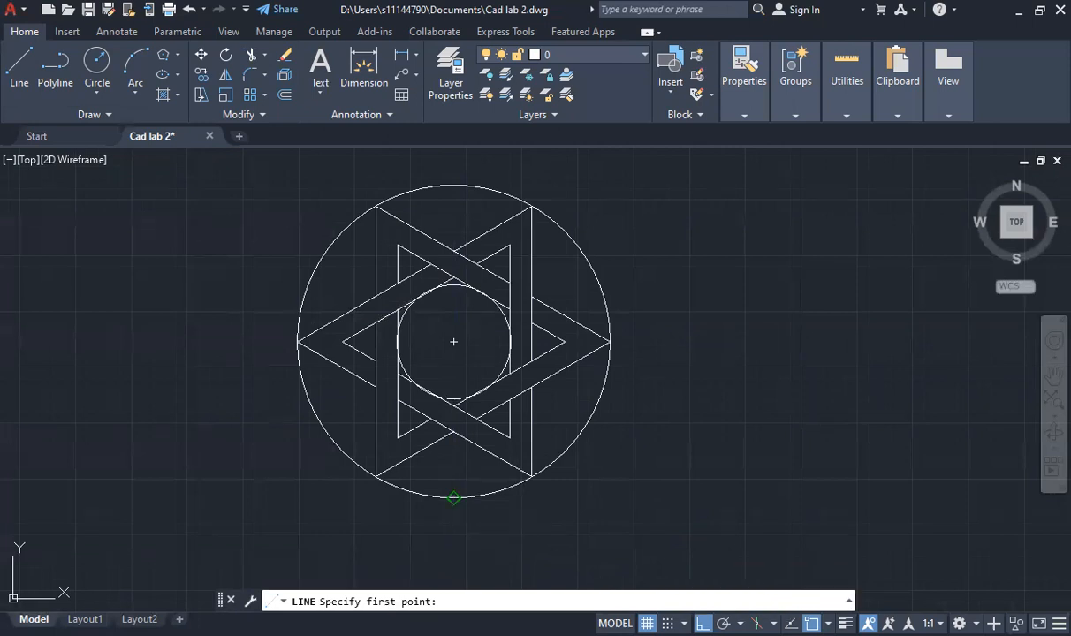
pyautogui.click(454, 497)
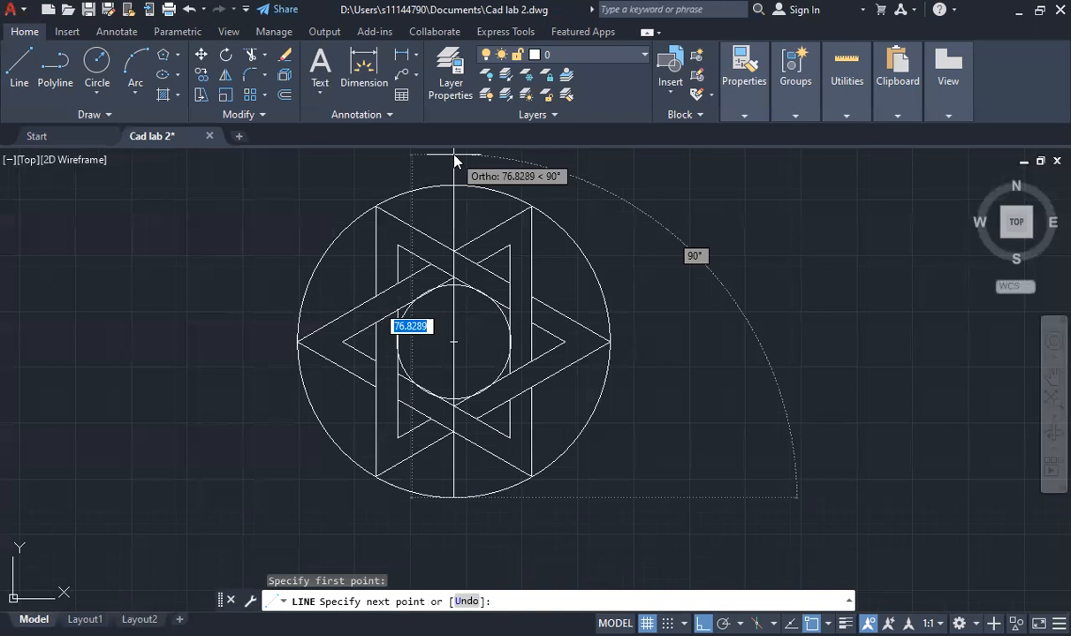
pyautogui.write('75')
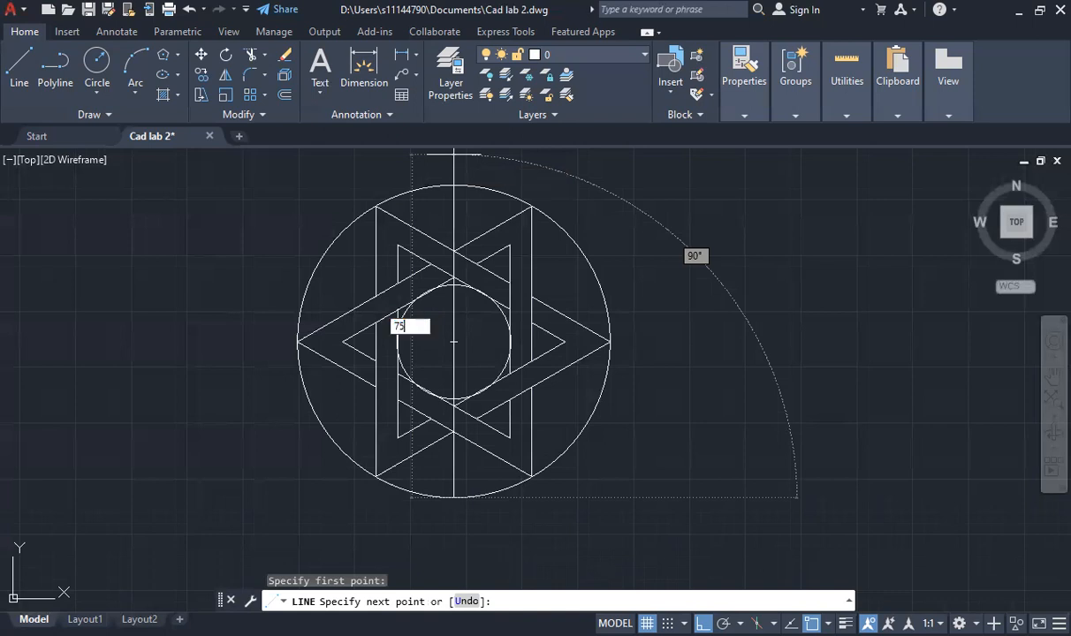
pyautogui.press('Return')
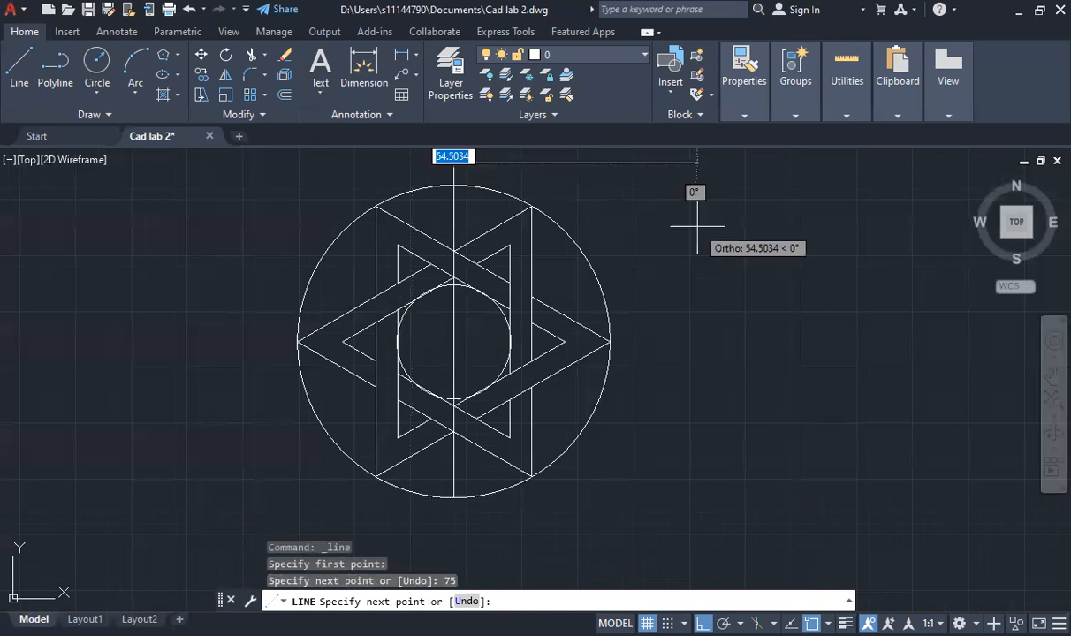
pyautogui.press('Escape')
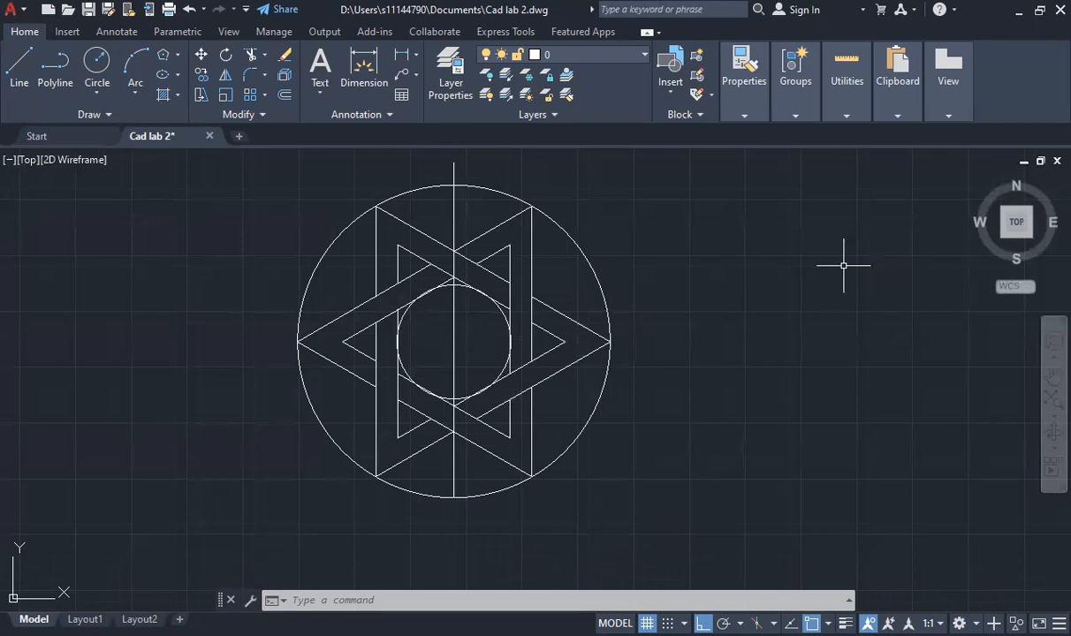
# Step: Draw a horizontal centre line 75 units long from the star's rightmost tip leftward through its centre
pyautogui.write('line')
pyautogui.press('Return')
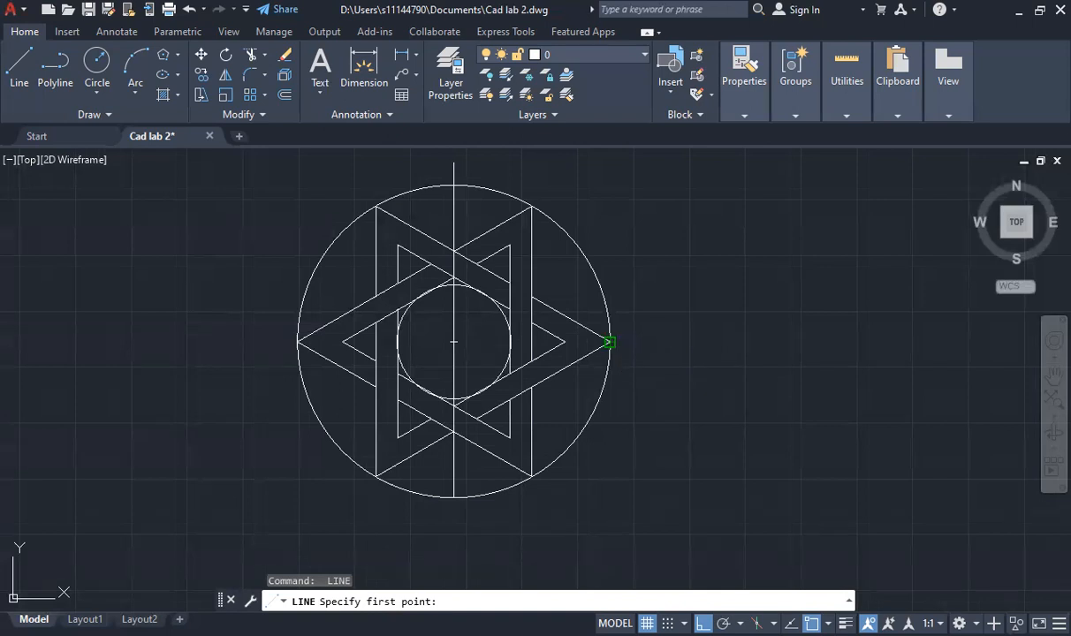
pyautogui.click(609, 342)
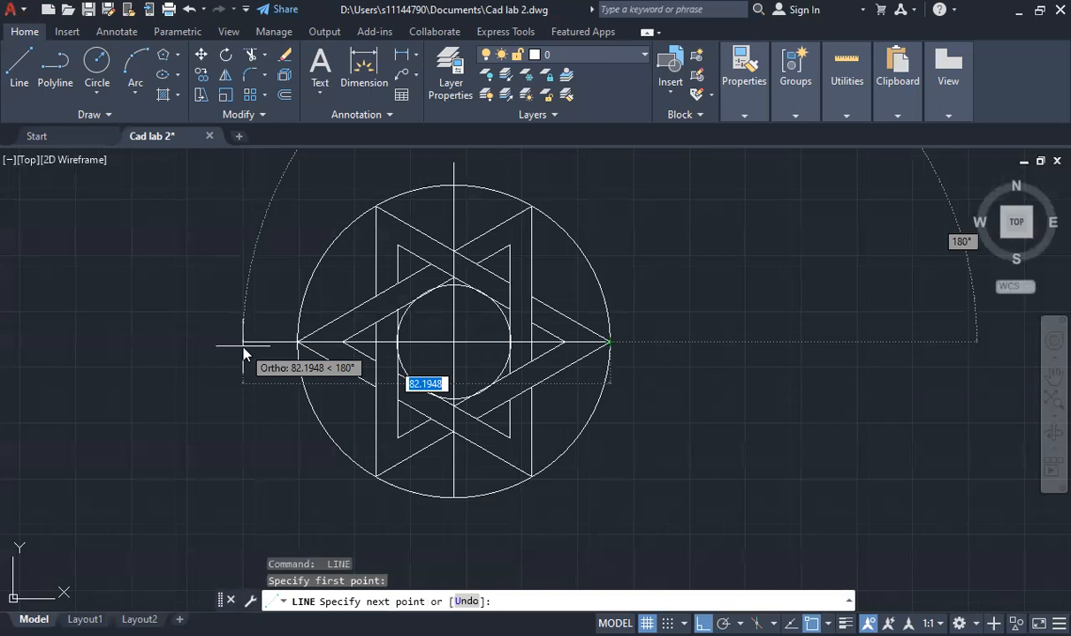
pyautogui.write('75')
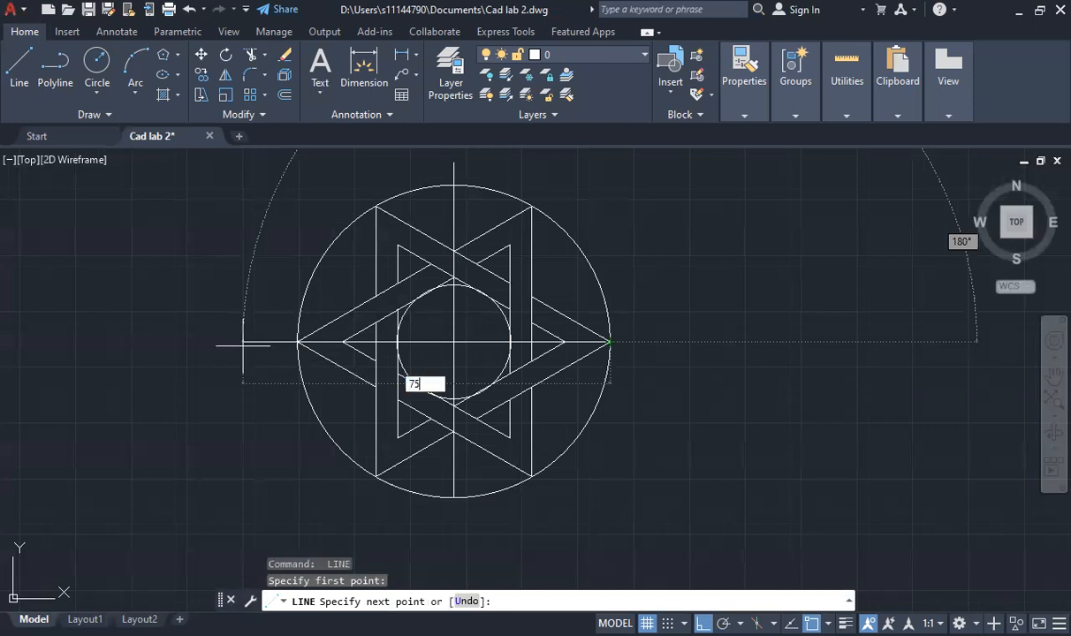
pyautogui.press('Return')
pyautogui.press('Escape')
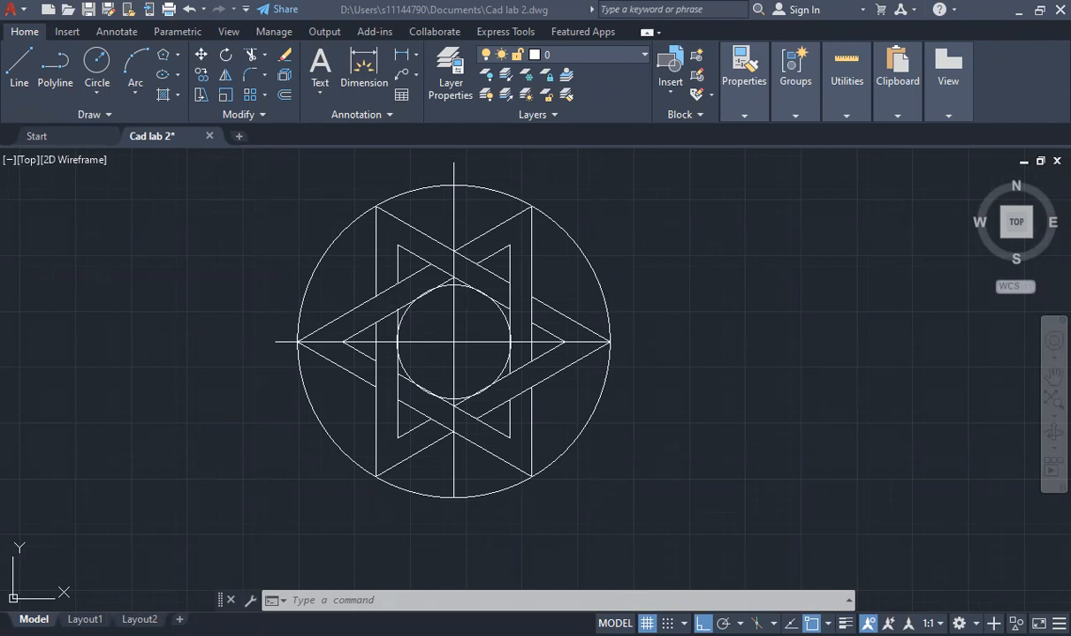
# Step: Check the handout figure and try a diagonal line from the star's centre to the relative point 35, -35, and erase it
pyautogui.hotkey('alt', 'Tab')
pyautogui.scroll(-2, 749, 187)
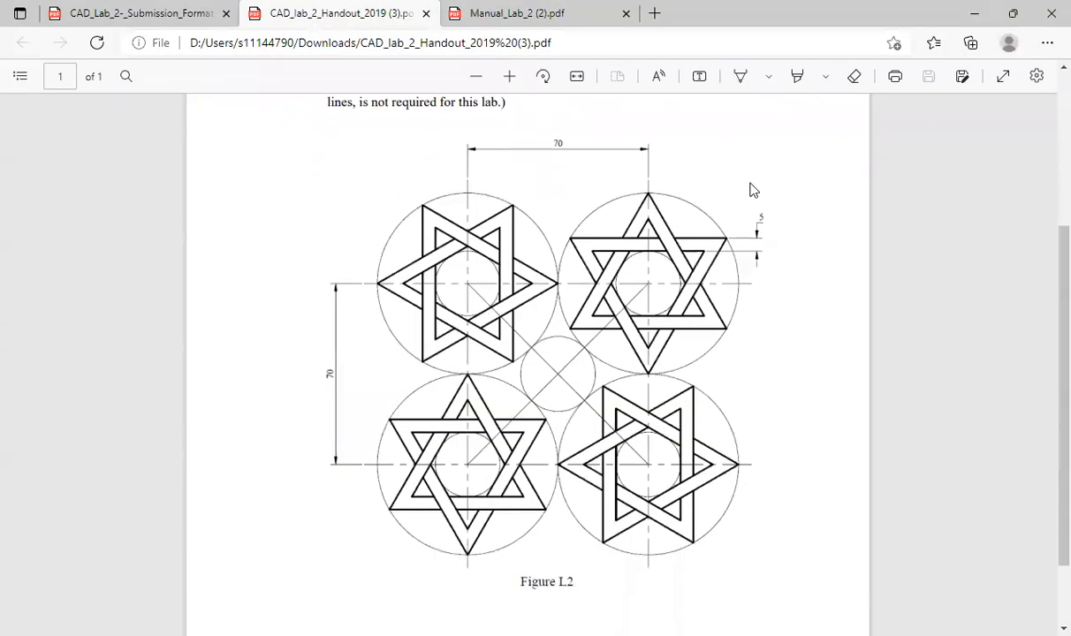
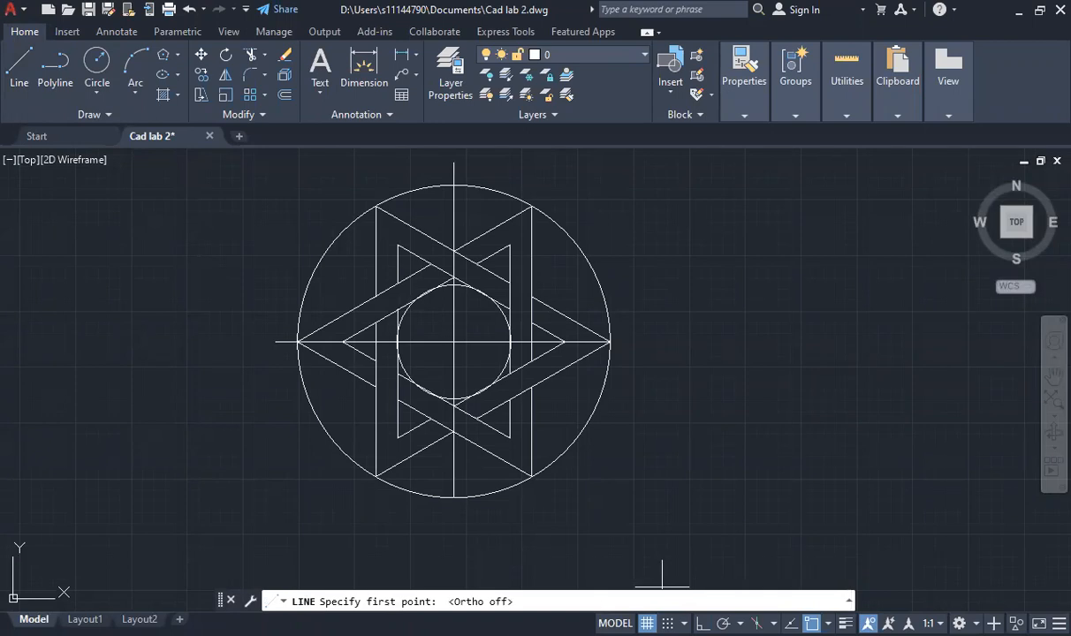
pyautogui.click(454, 342)
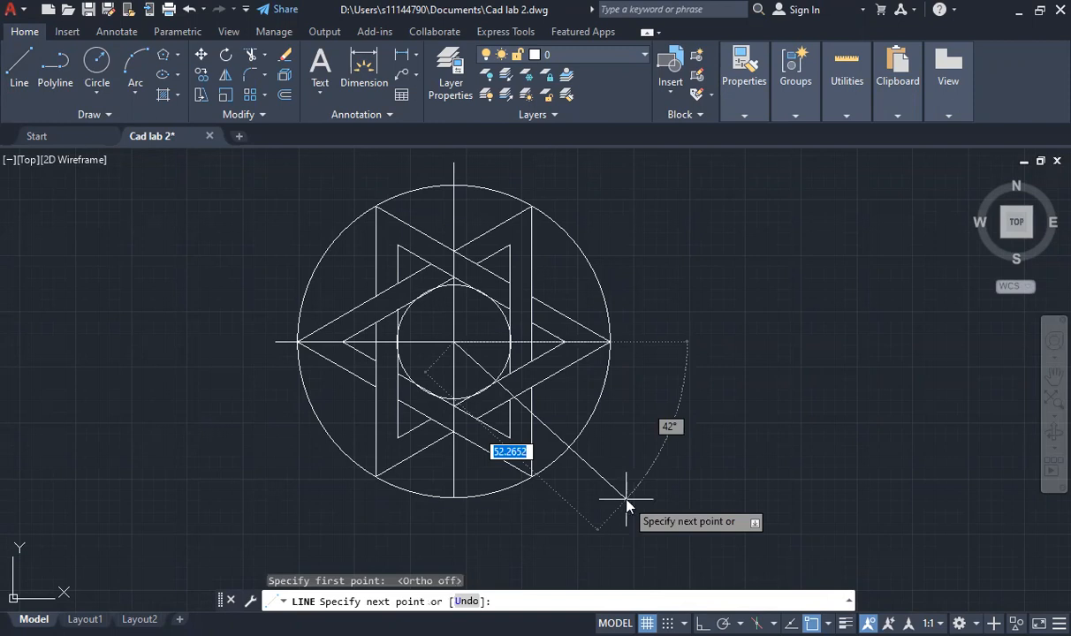
pyautogui.write('36')
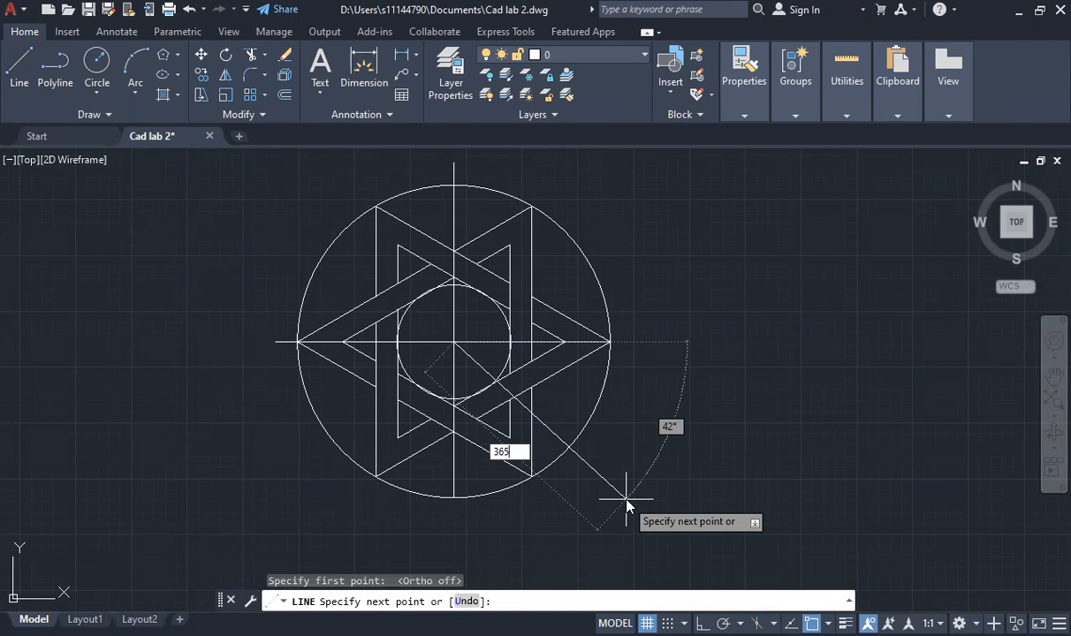
pyautogui.press('BackSpace')
pyautogui.write('5')
pyautogui.press('Tab')
pyautogui.write('-35')
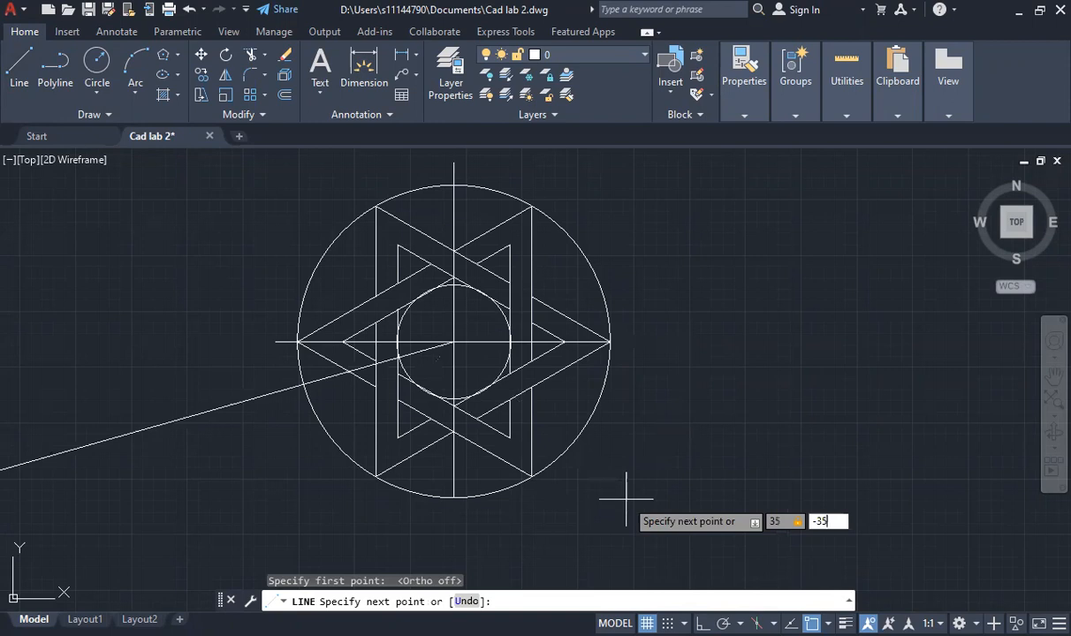
pyautogui.press('Return')
pyautogui.press('Escape')
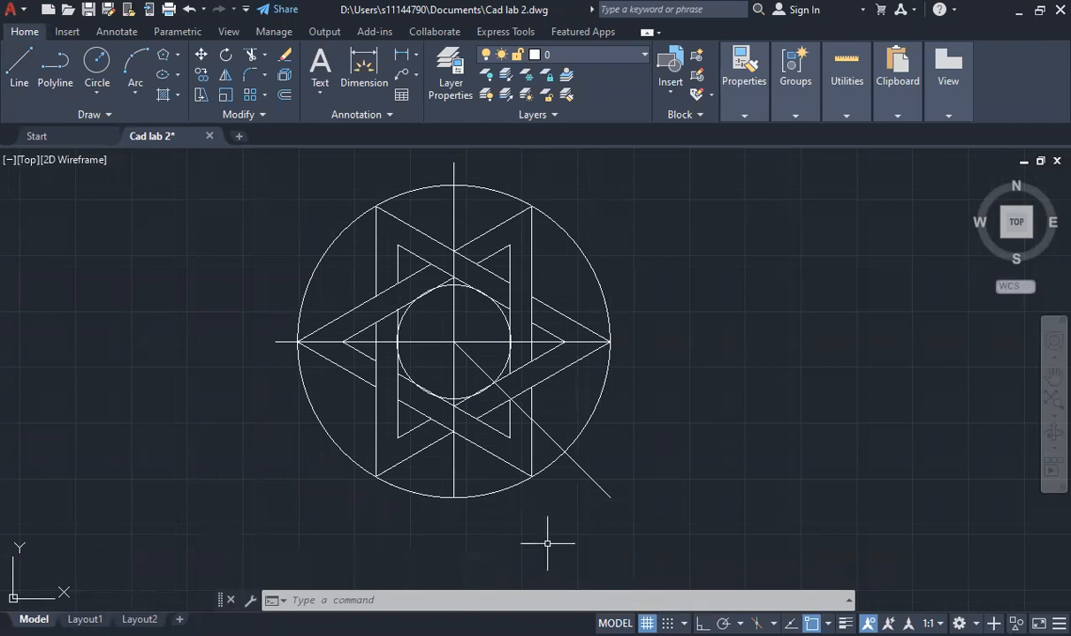
pyautogui.click(588, 475)
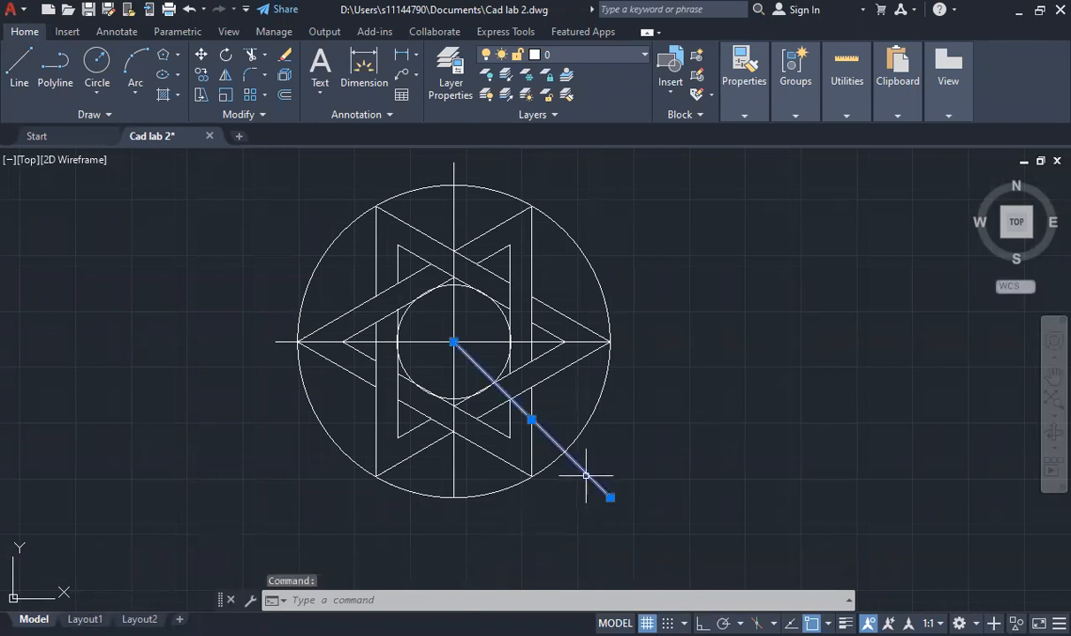
pyautogui.press('Delete')
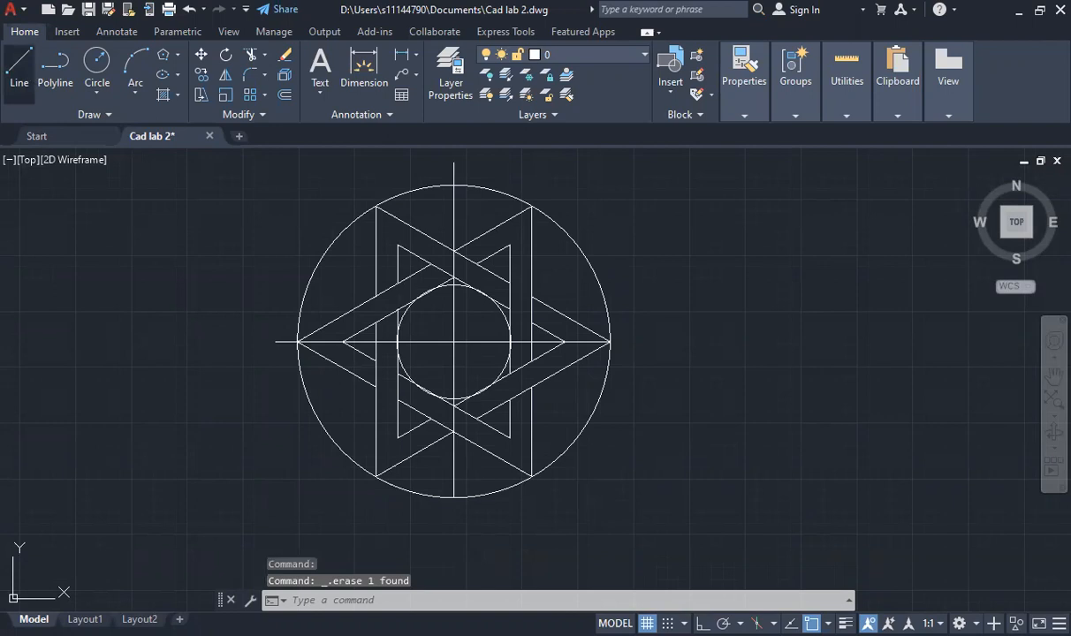
# Step: Draw a diagonal line from the star's centre to the relative point 35, -35
pyautogui.click(19, 69)
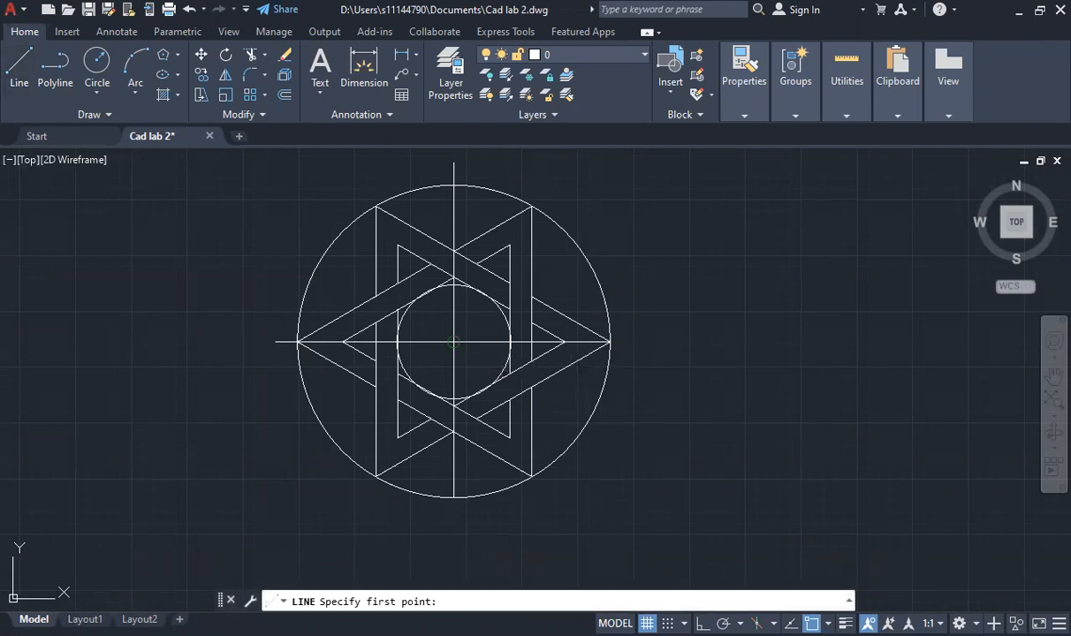
pyautogui.click(453, 341)
pyautogui.write('35')
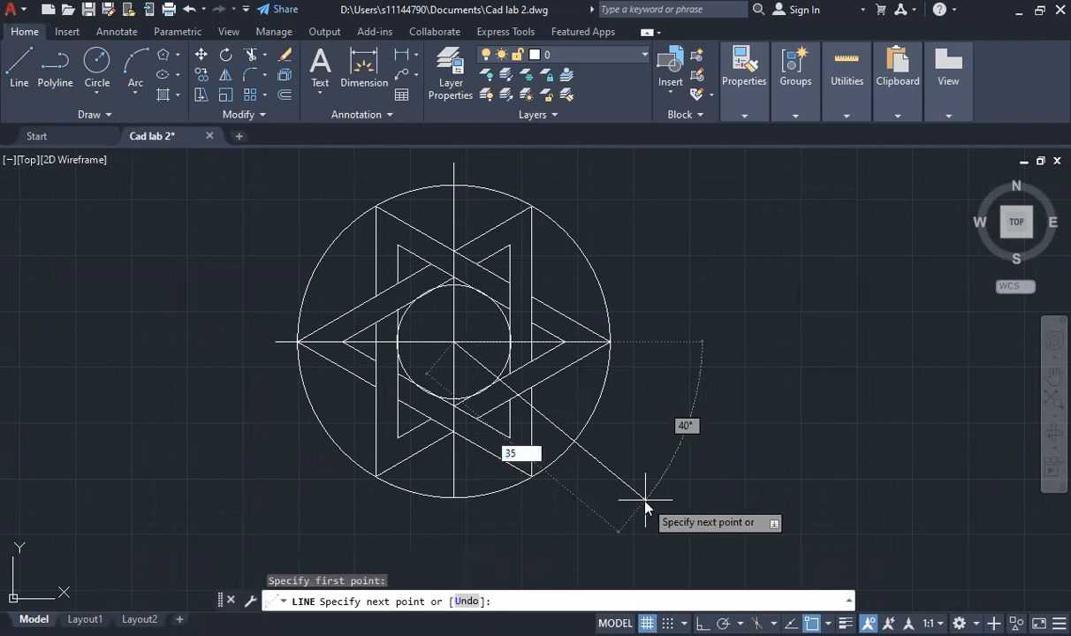
pyautogui.press('Tab')
pyautogui.write('-35')
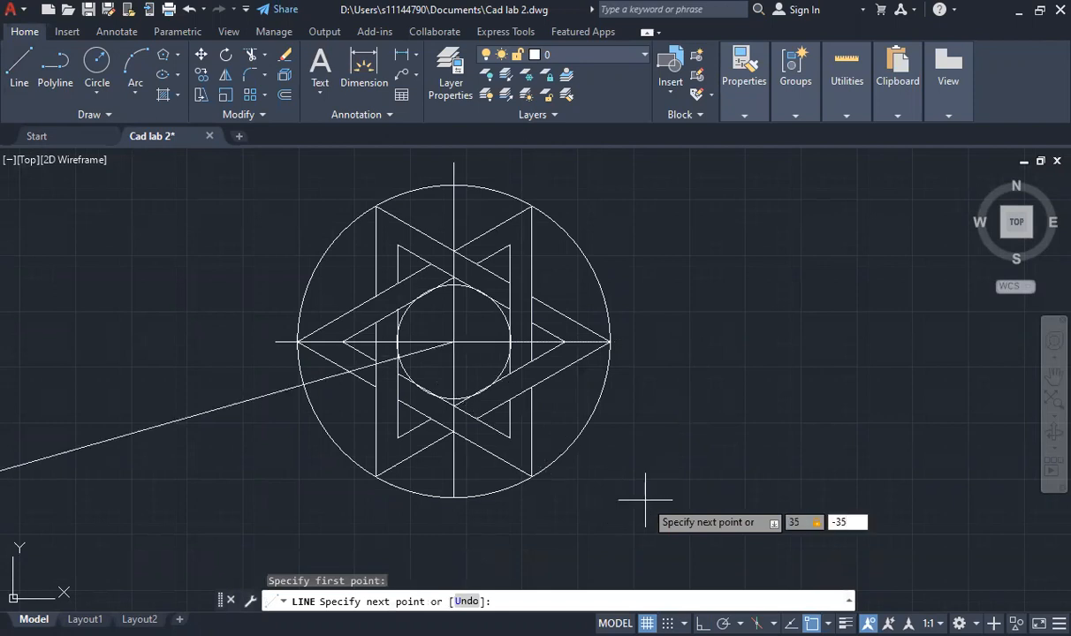
pyautogui.press('Return')
pyautogui.press('Escape')
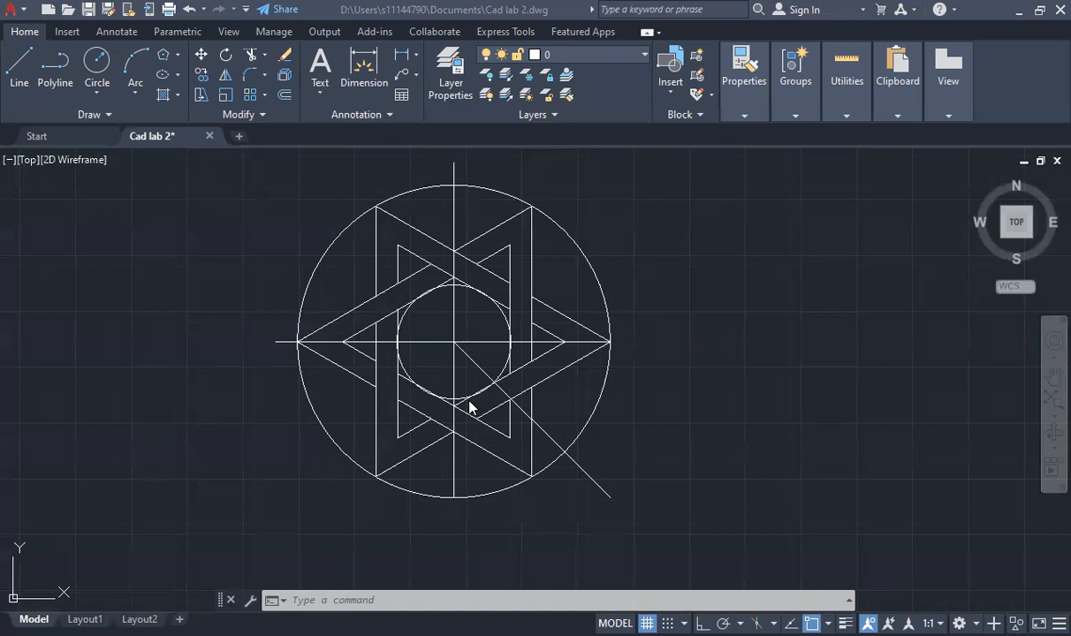
# Step: Try a 45° arc centred on the diagonal's outer end, starting where it crosses the outer circle, and undo it
pyautogui.moveTo(976, 183)
pyautogui.click(138, 96)
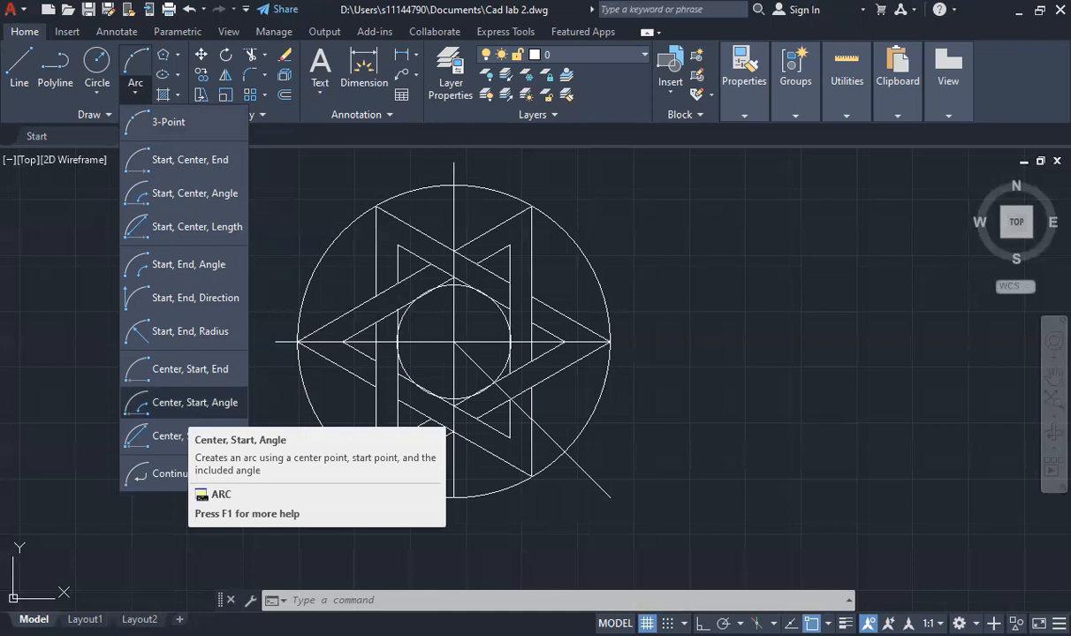
pyautogui.click(194, 402)
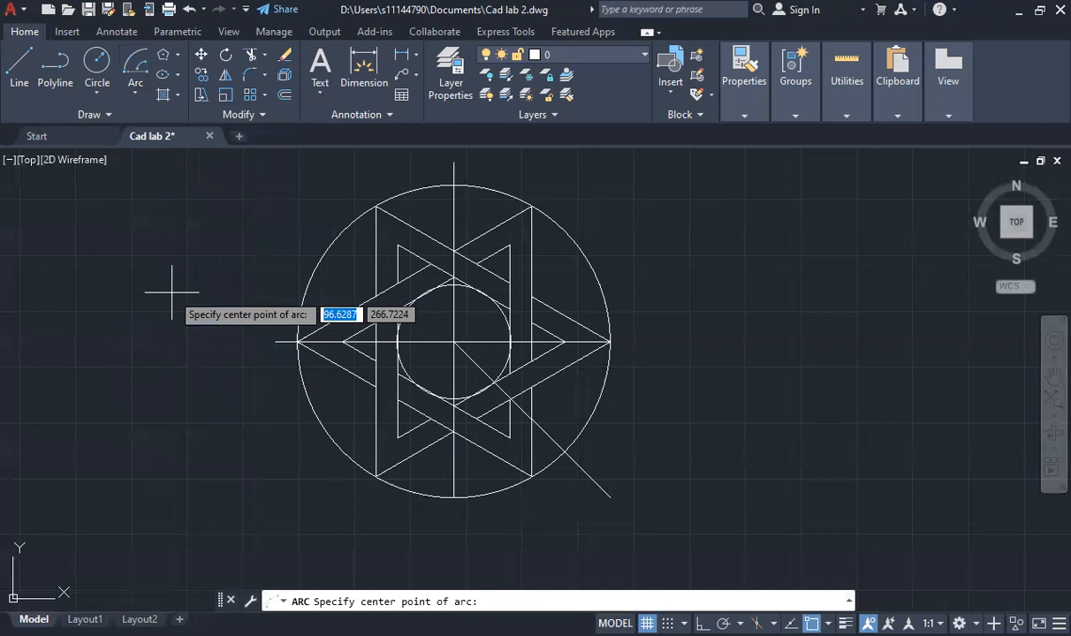
pyautogui.click(609, 497)
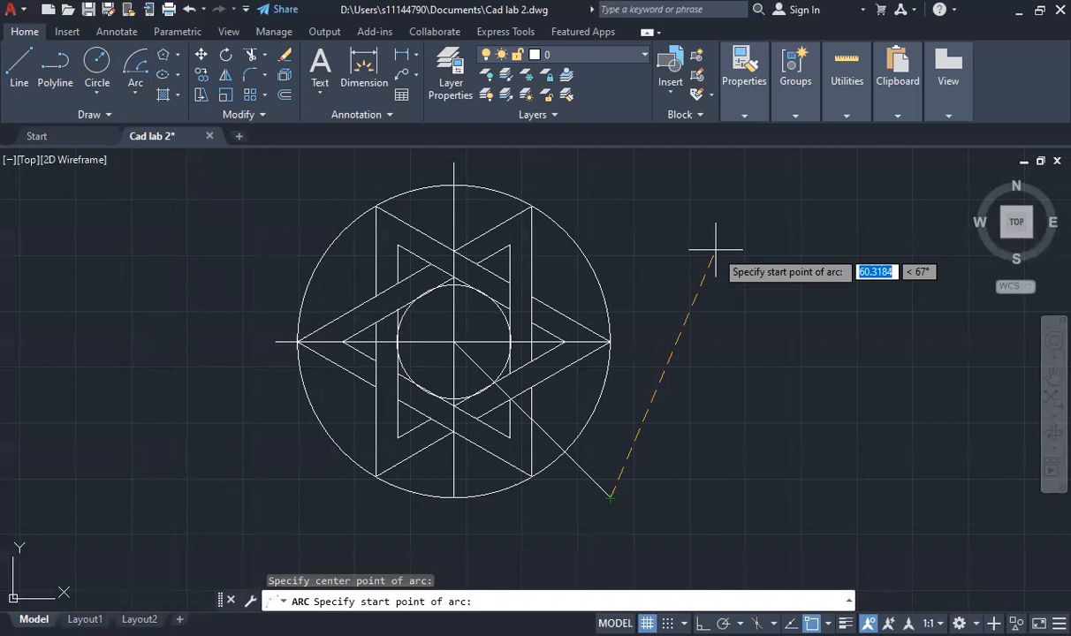
pyautogui.click(564, 452)
pyautogui.write('45')
pyautogui.press('Return')
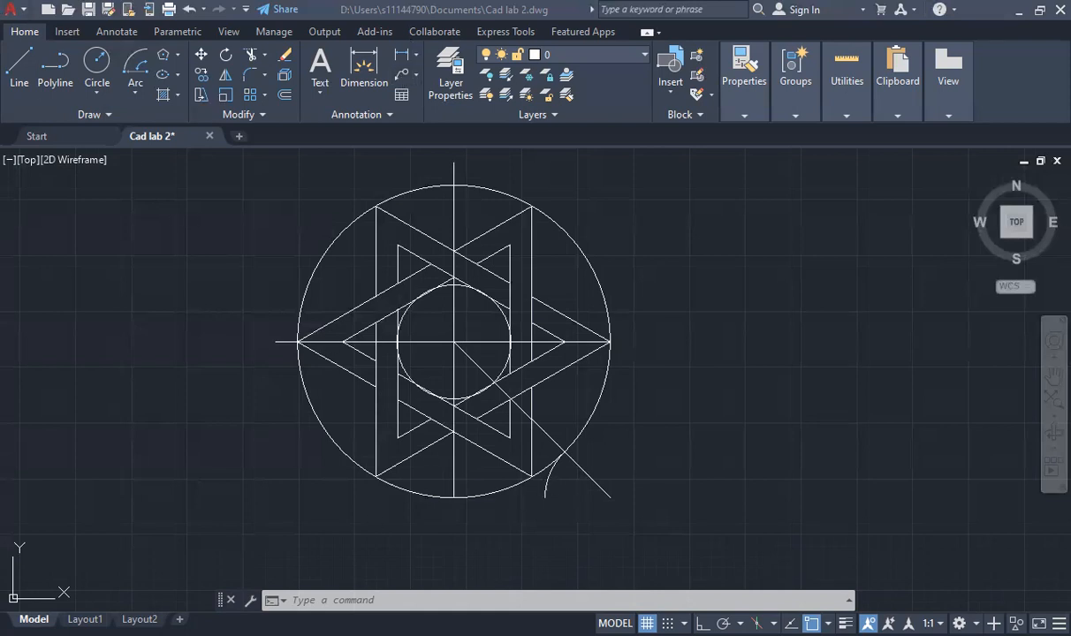
pyautogui.hotkey('ctrl', 'z')
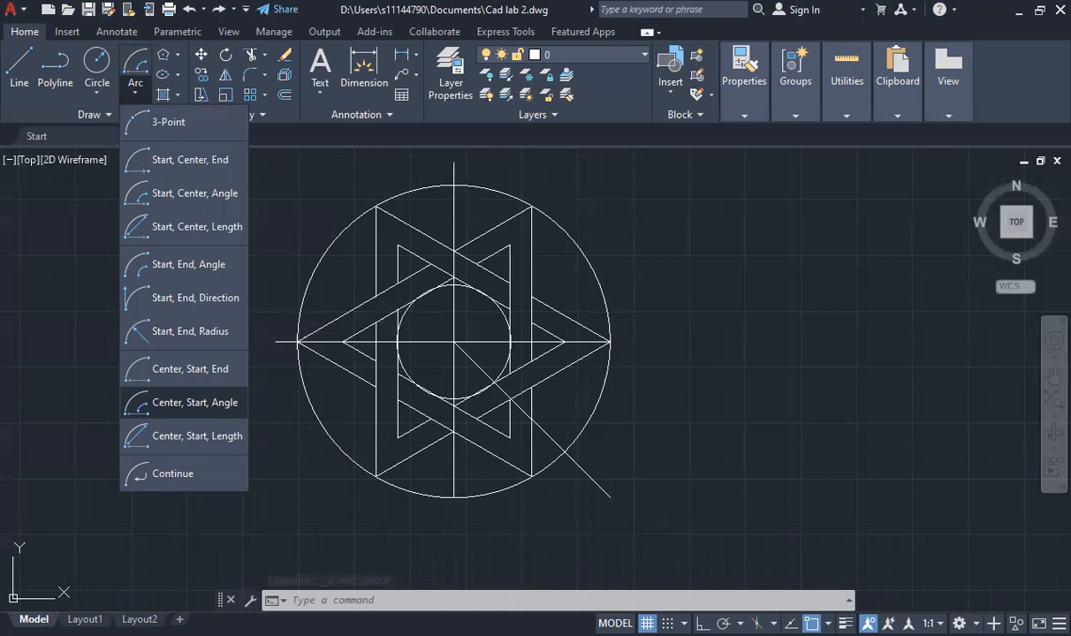
# Step: Draw a 45° Center, Start, Angle arc centred on the diagonal's outer end, starting where the diagonal crosses the outer circle
pyautogui.click(190, 402)
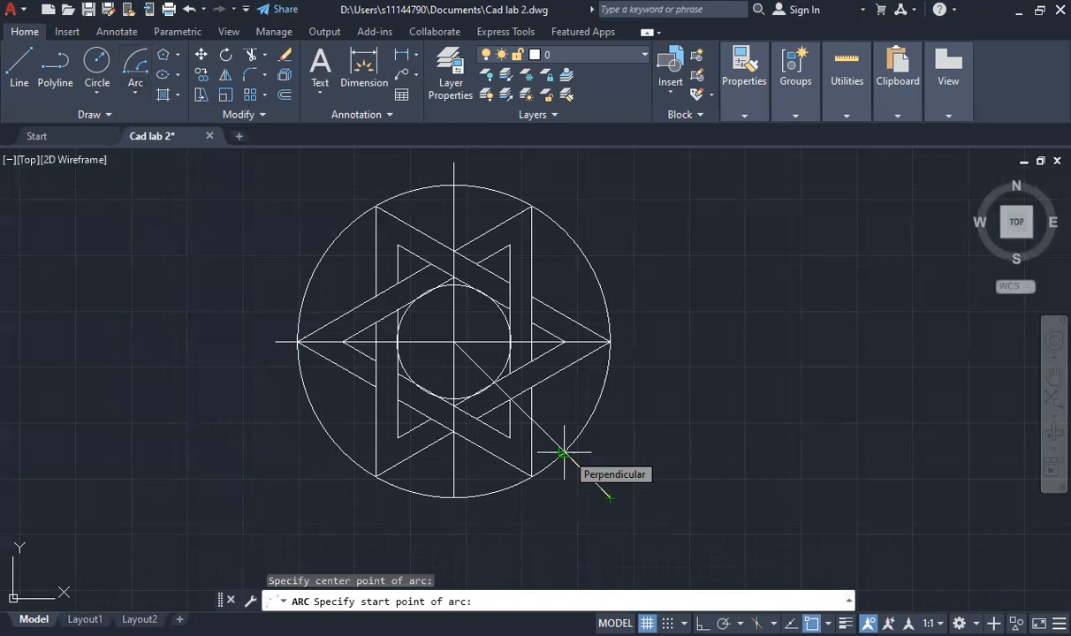
pyautogui.click(564, 453)
pyautogui.write('45')
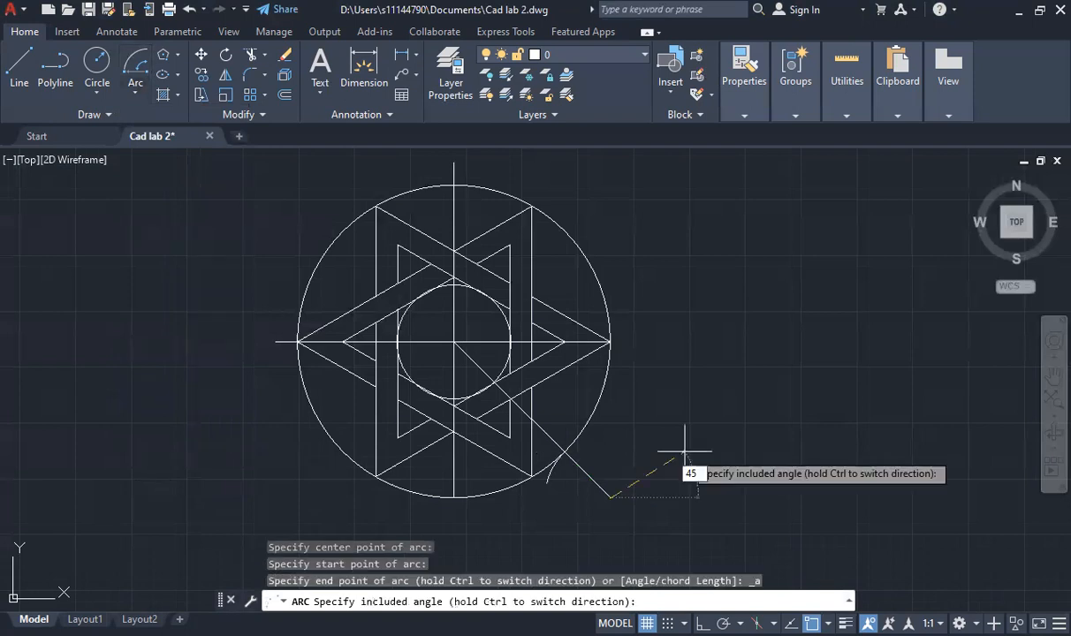
pyautogui.press('Return')
pyautogui.press('Escape')
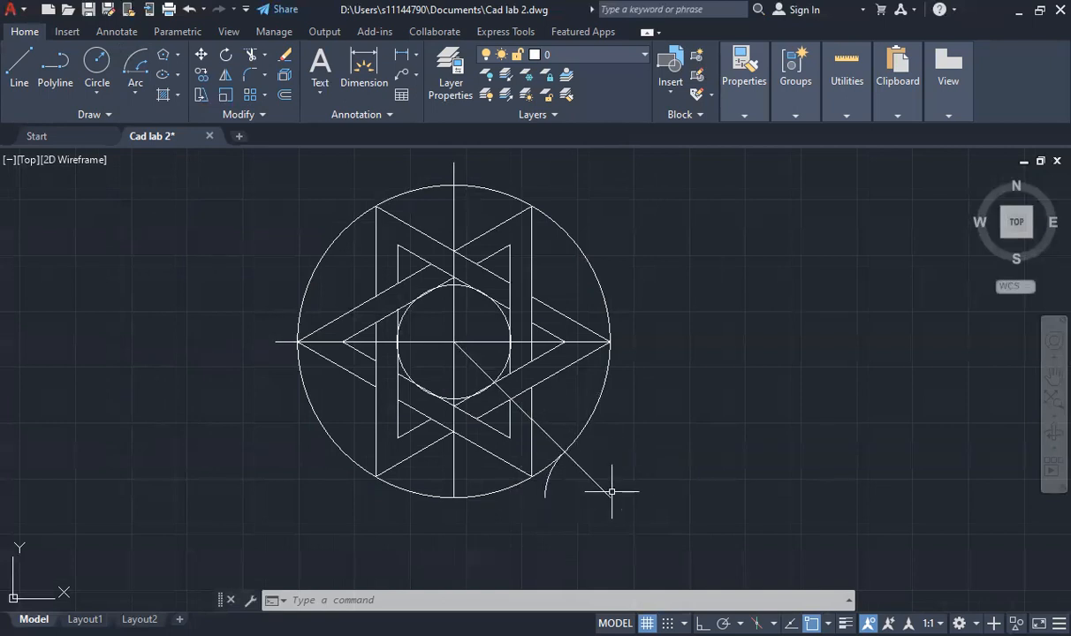
# Step: Try a second arc with a -45° included angle from the same centre and start point, and erase it
pyautogui.click(134, 63)
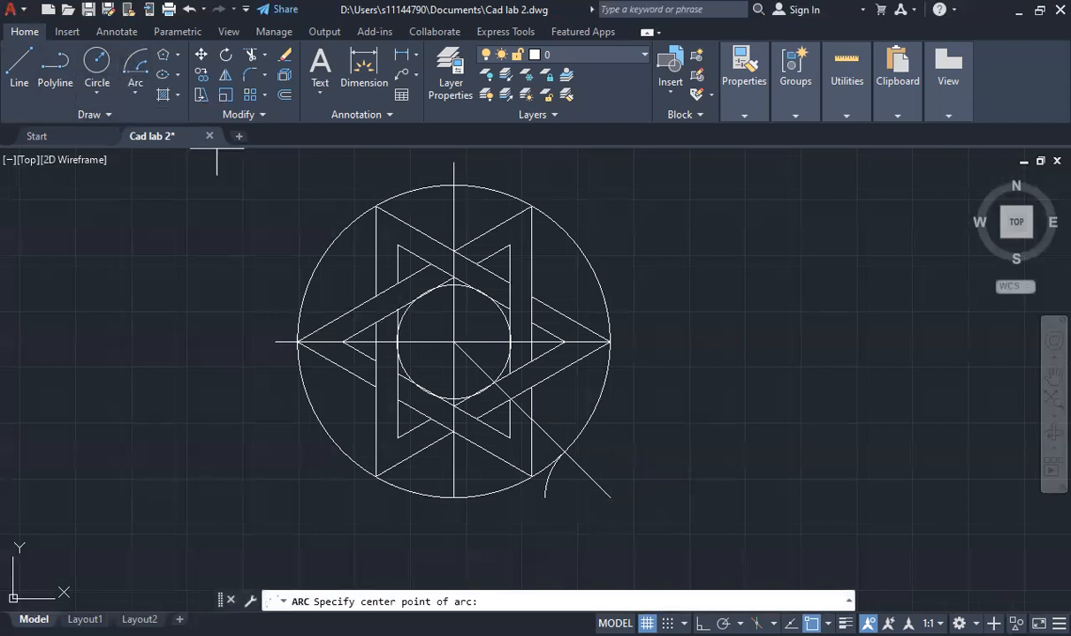
pyautogui.click(609, 497)
pyautogui.click(564, 453)
pyautogui.write('-45')
pyautogui.press('Return')
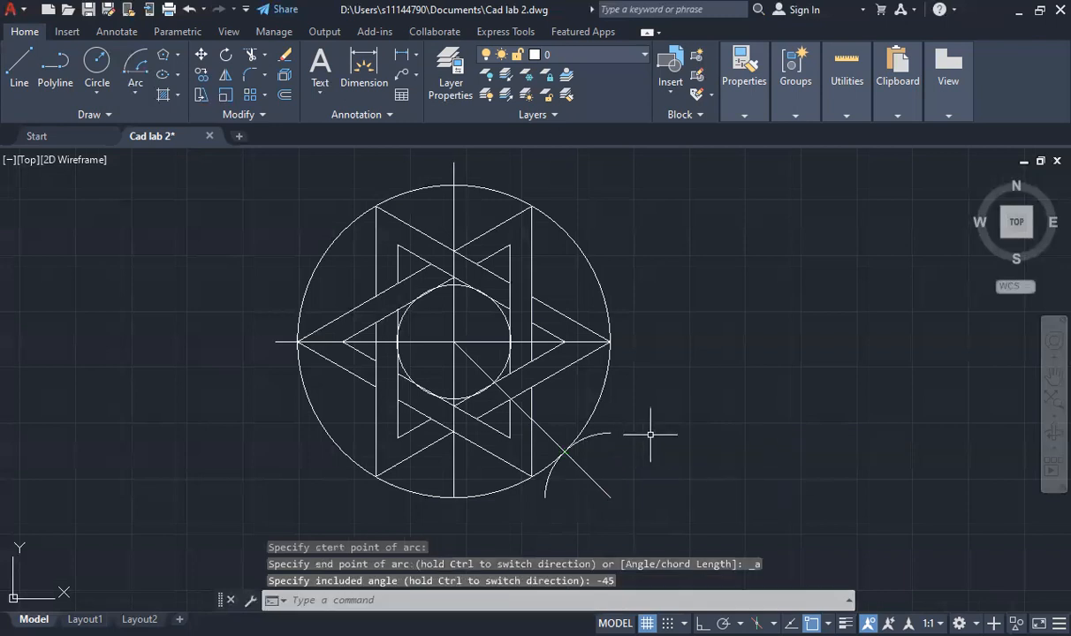
pyautogui.click(607, 437)
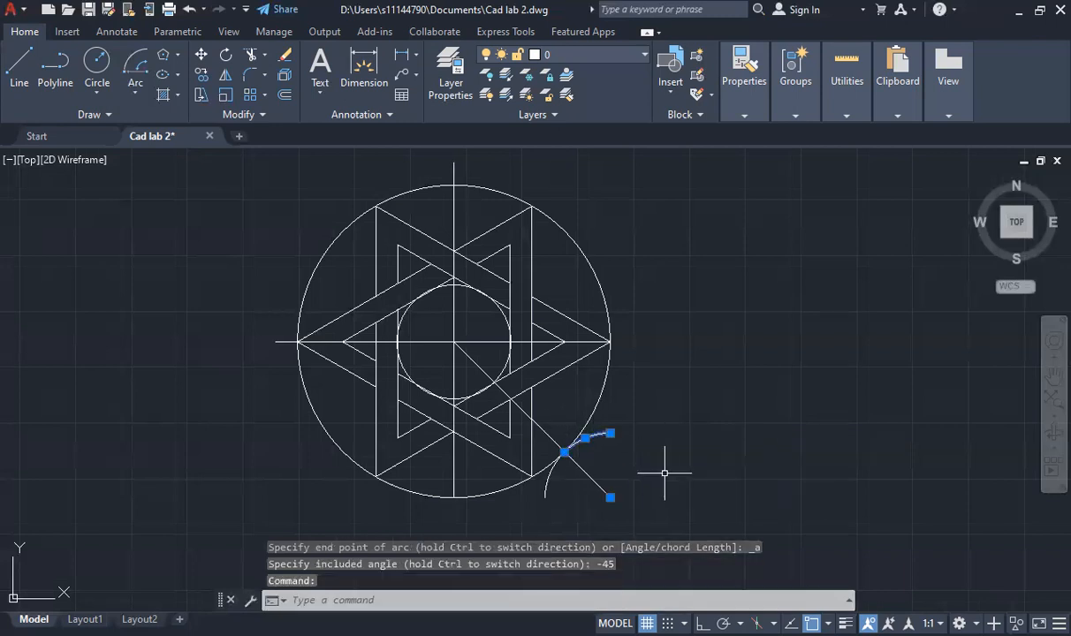
pyautogui.press('Delete')
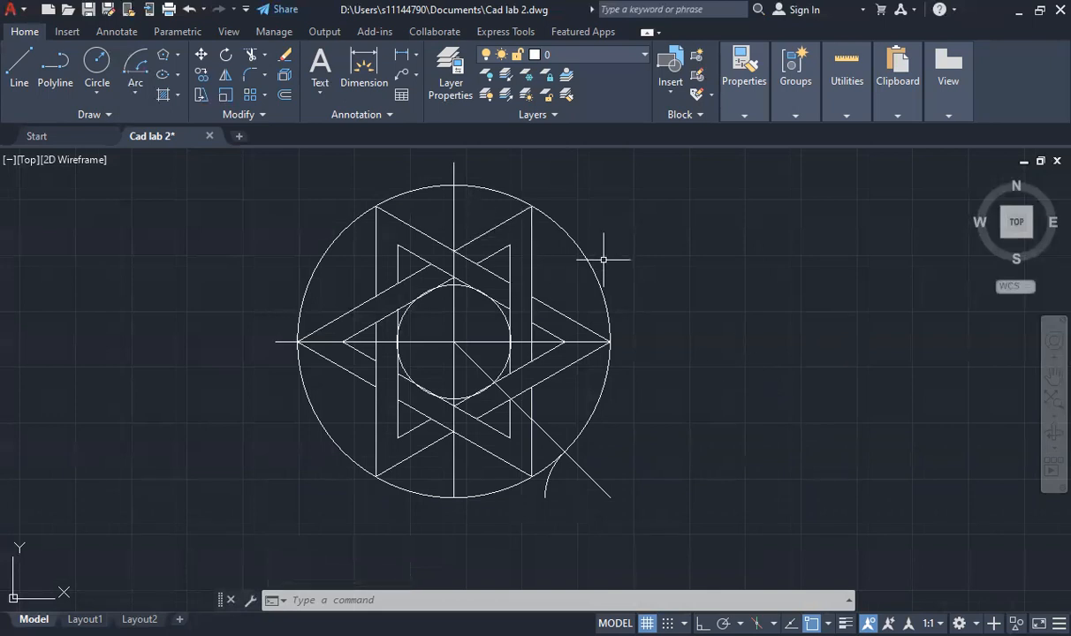
# Step: Mirror the 45° arc about the diagonal line from its outer end to the star's centre, keeping the source arc
pyautogui.write('mirr')
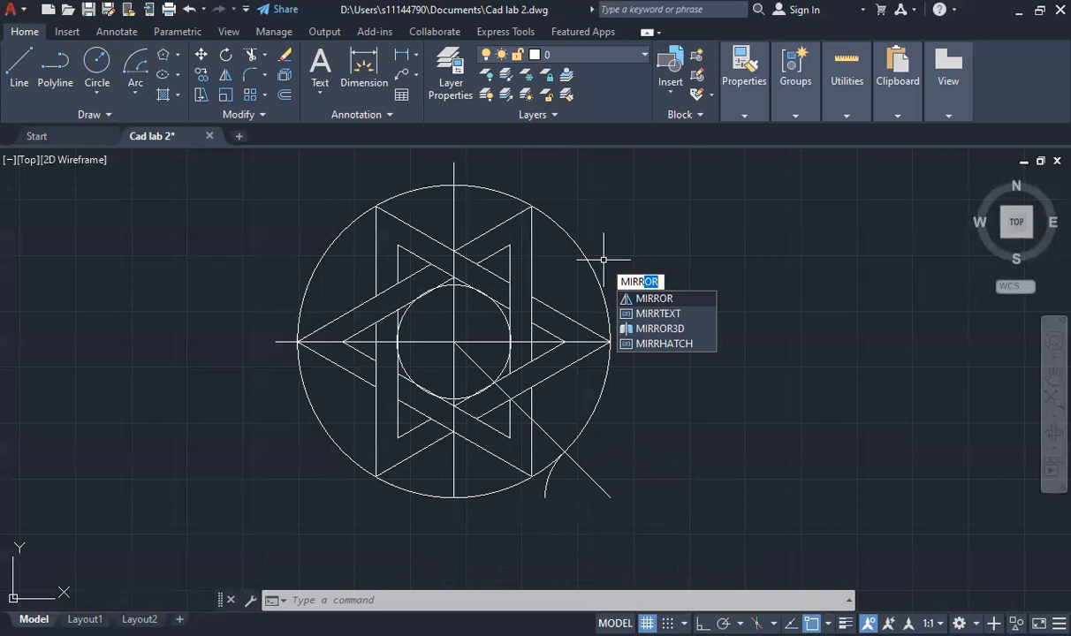
pyautogui.press('Return')
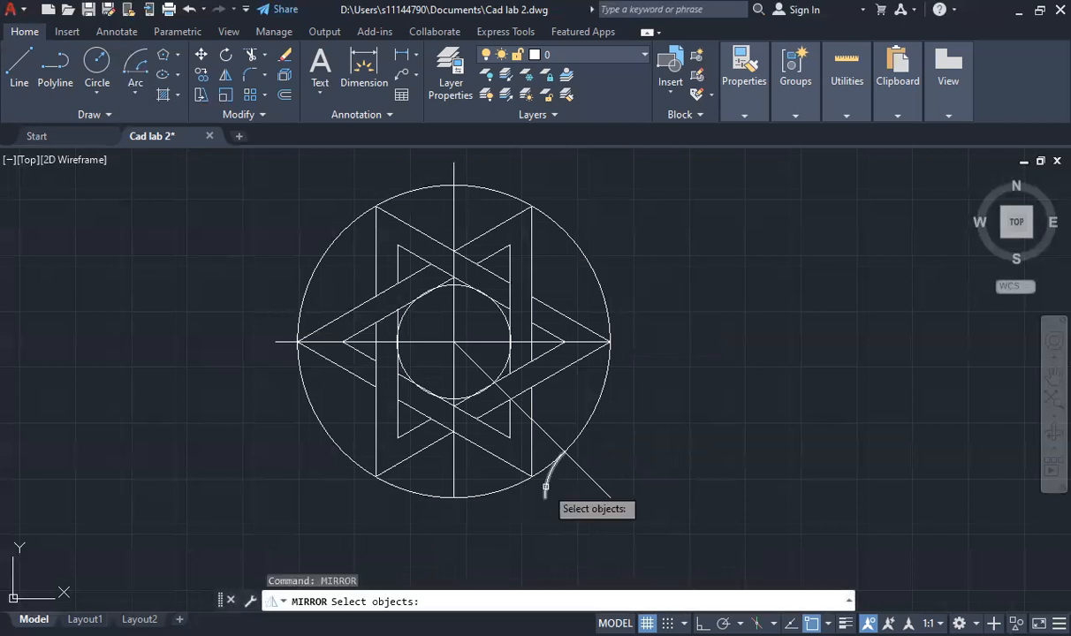
pyautogui.click(546, 486)
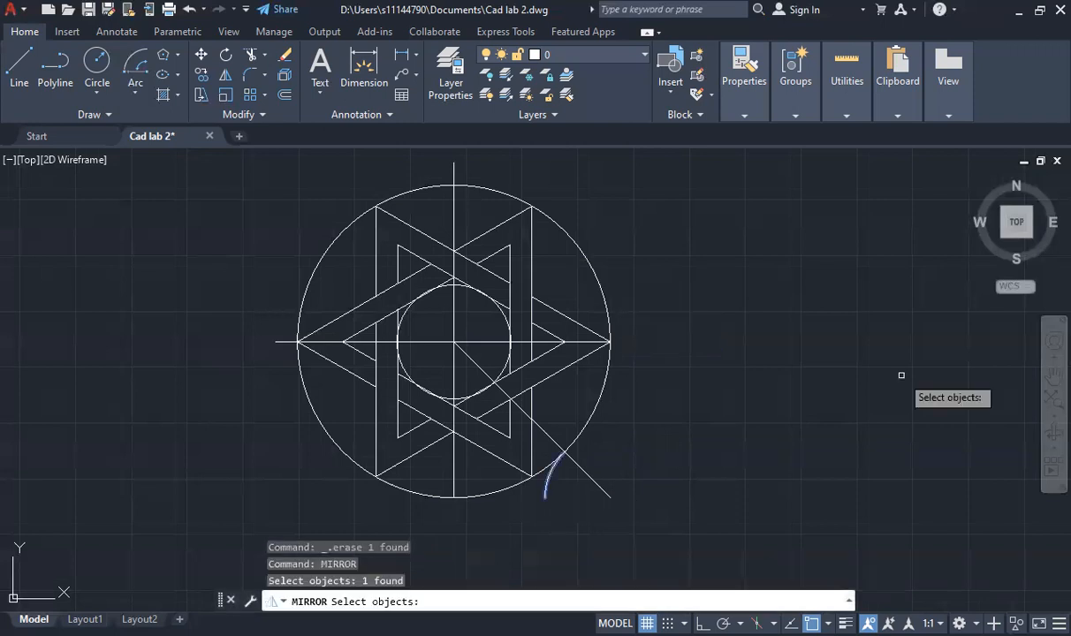
pyautogui.press('Return')
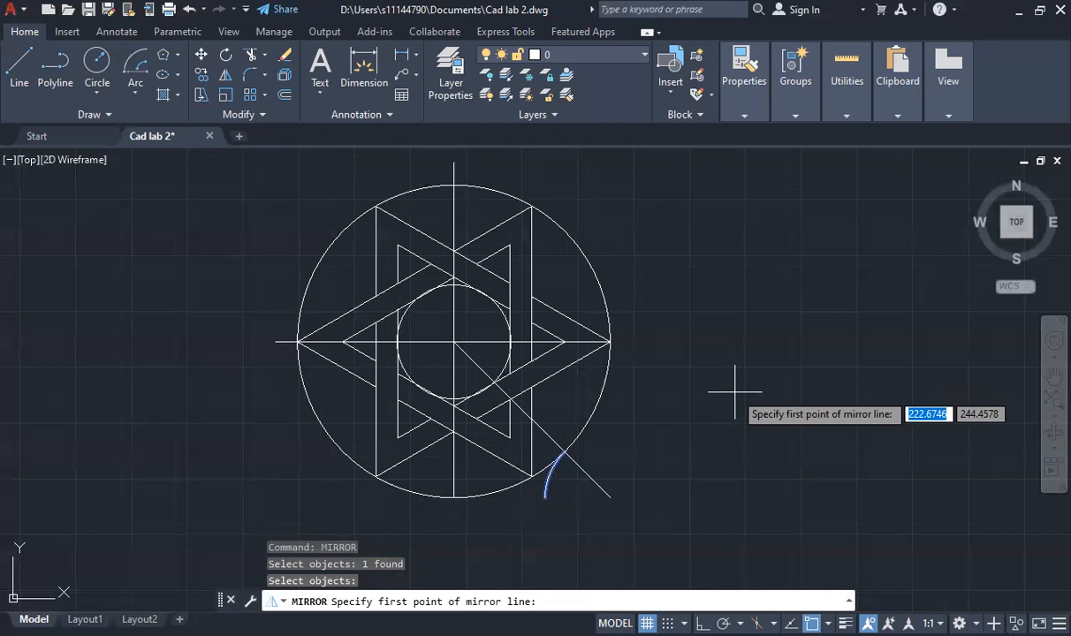
pyautogui.click(610, 498)
pyautogui.click(455, 341)
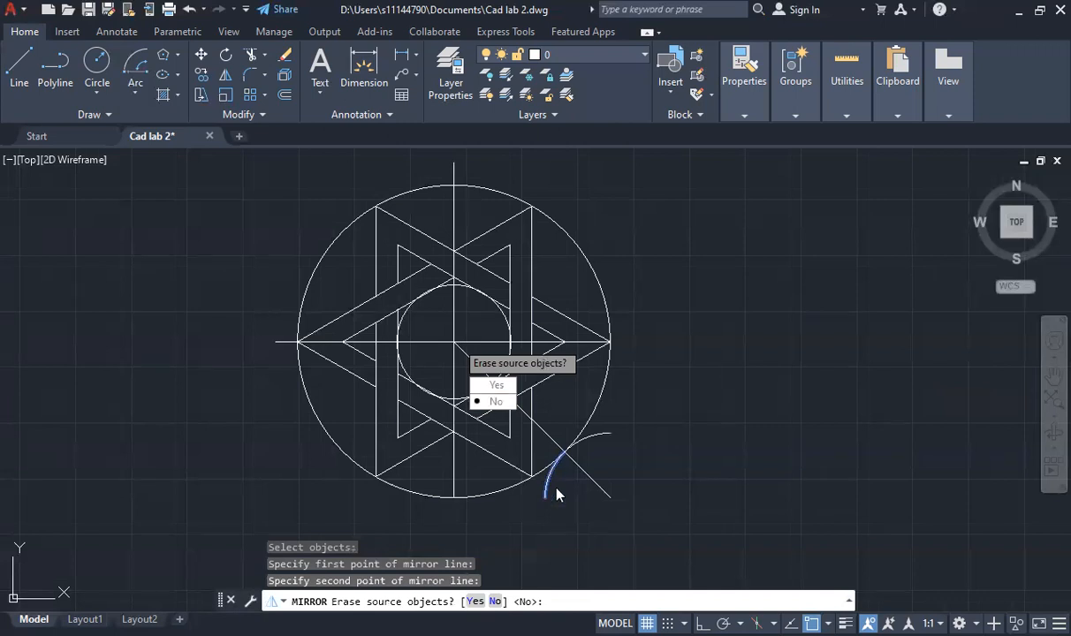
pyautogui.click(492, 402)
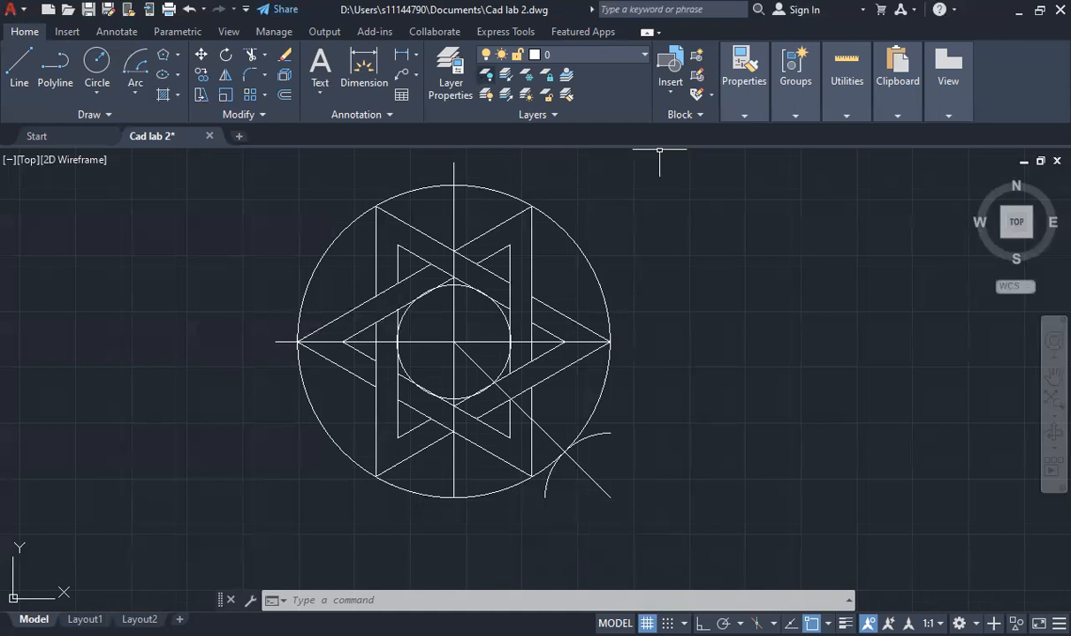
pyautogui.hotkey('ctrl', 'z')
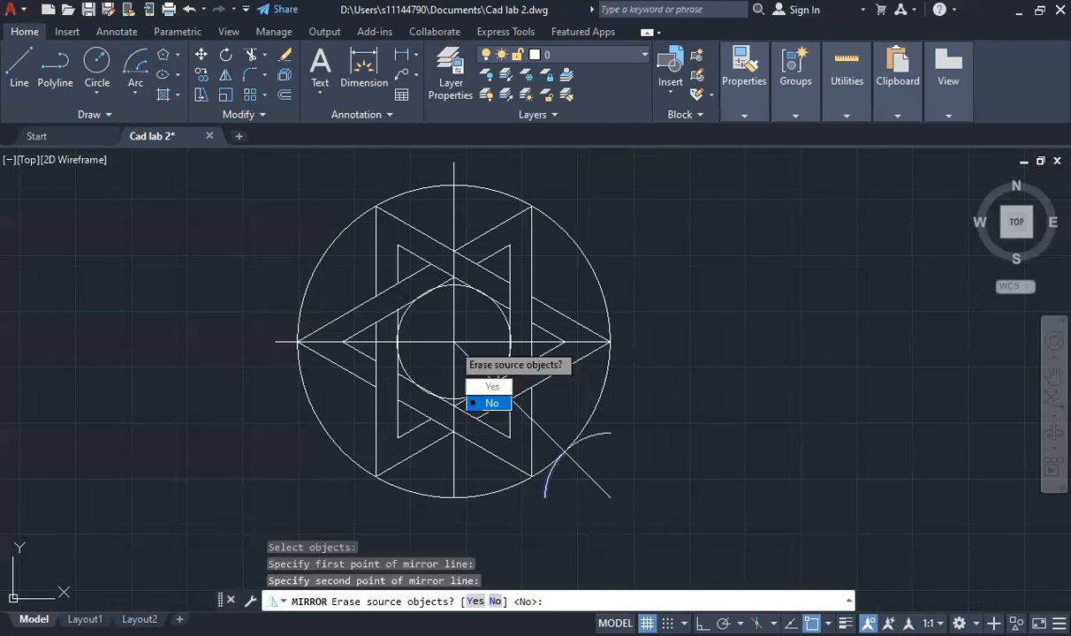
pyautogui.click(499, 403)
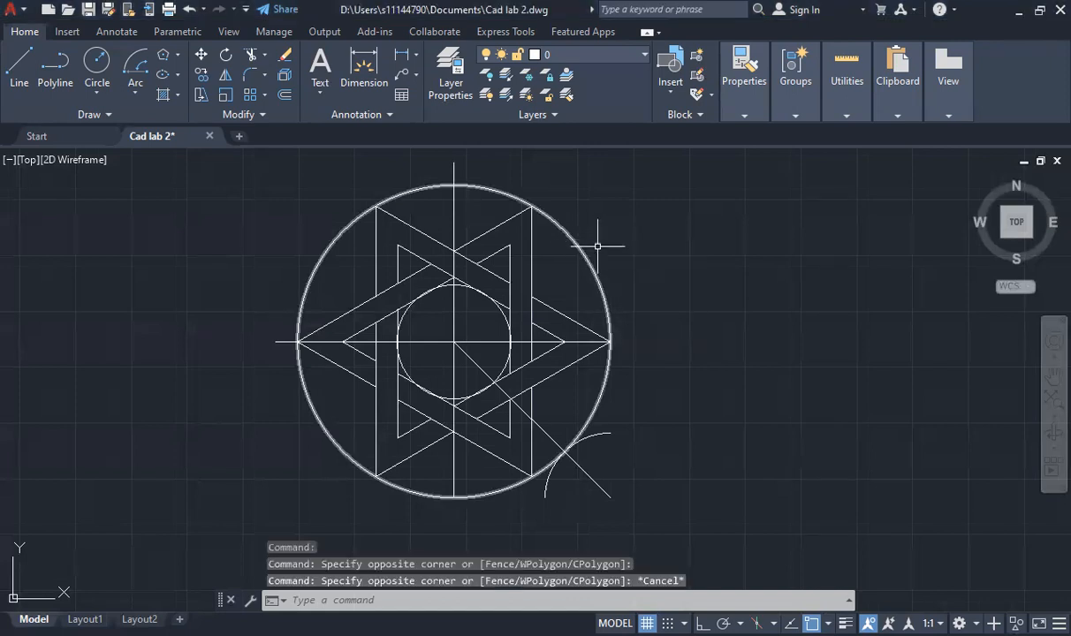
# Step: Set the lineweight of all the star's straight outline and inner band lines to 0.80 mm, leaving out the circles, centre lines and arcs
pyautogui.click(550, 250)
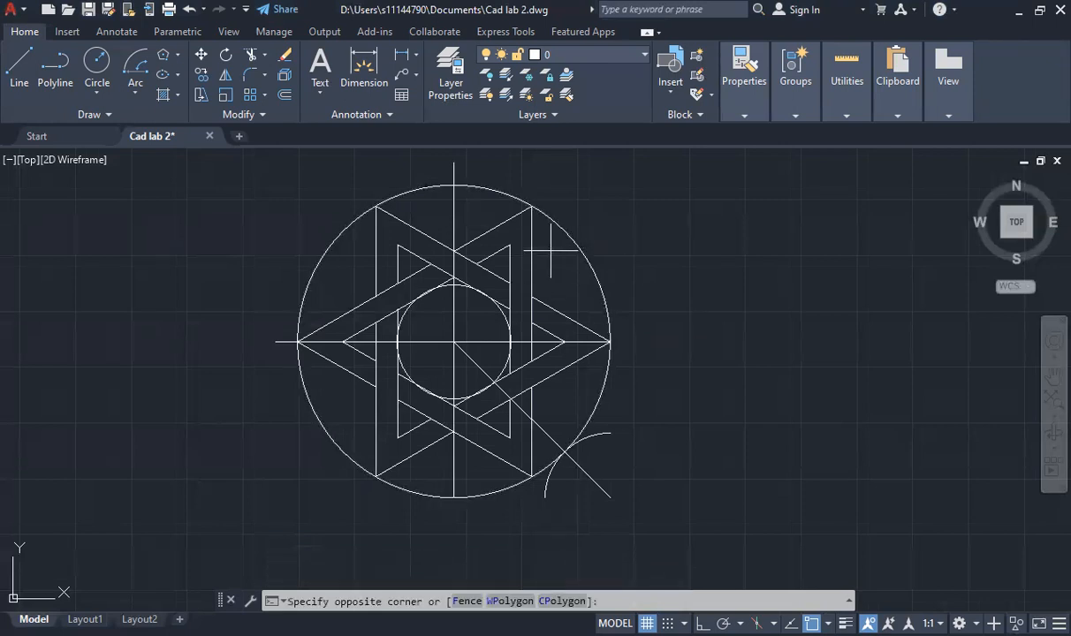
pyautogui.click(545, 303)
pyautogui.click(545, 303)
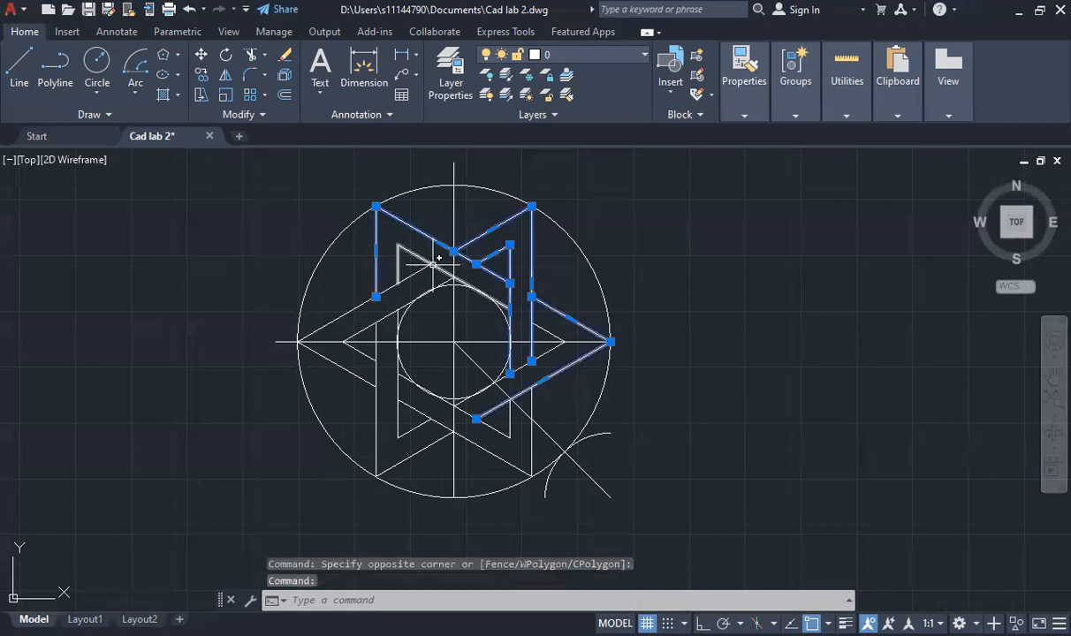
pyautogui.click(430, 253)
pyautogui.click(371, 354)
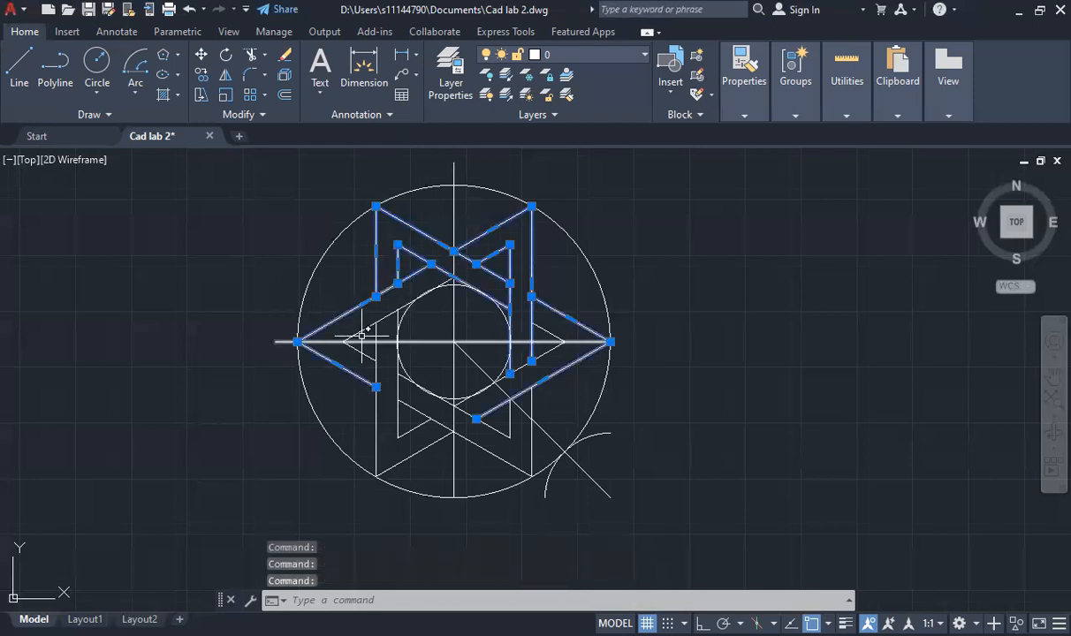
pyautogui.click(374, 378)
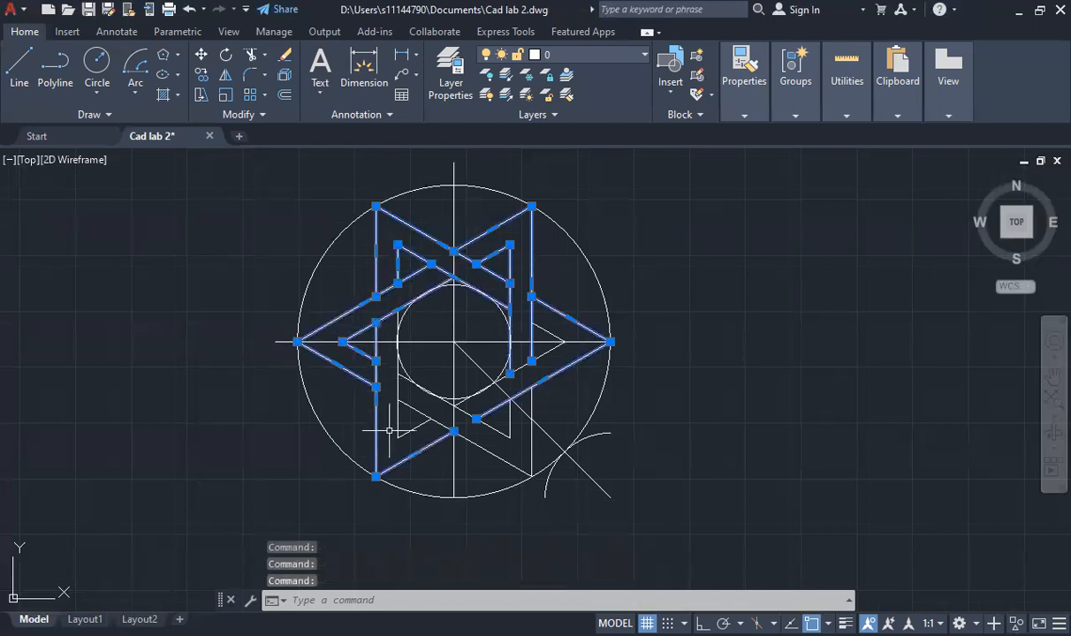
pyautogui.click(397, 412)
pyautogui.click(411, 407)
pyautogui.click(494, 428)
pyautogui.click(550, 338)
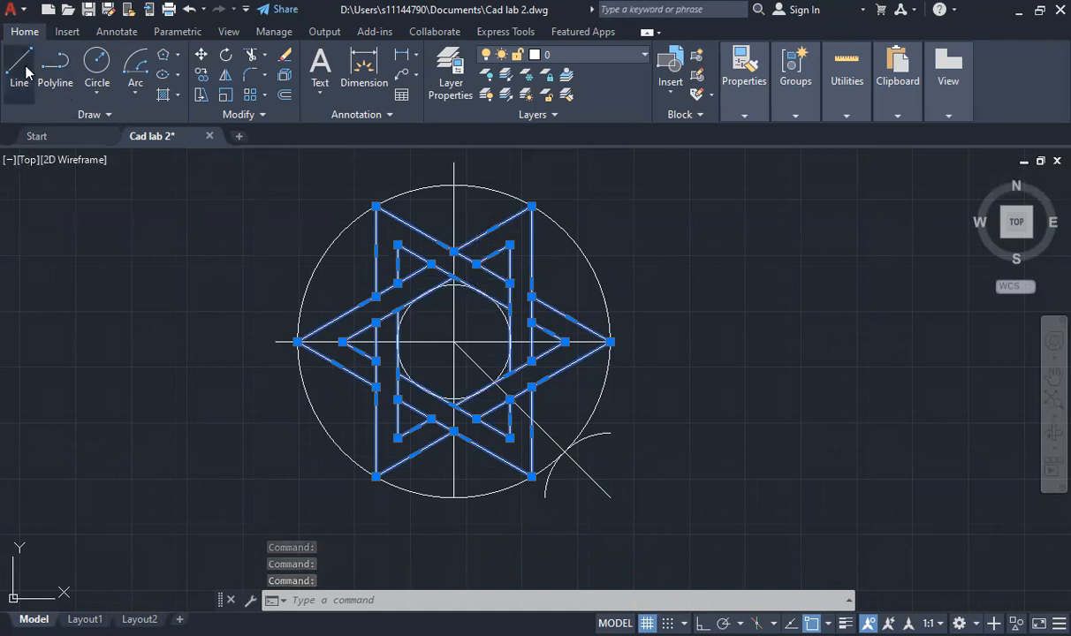
pyautogui.click(746, 110)
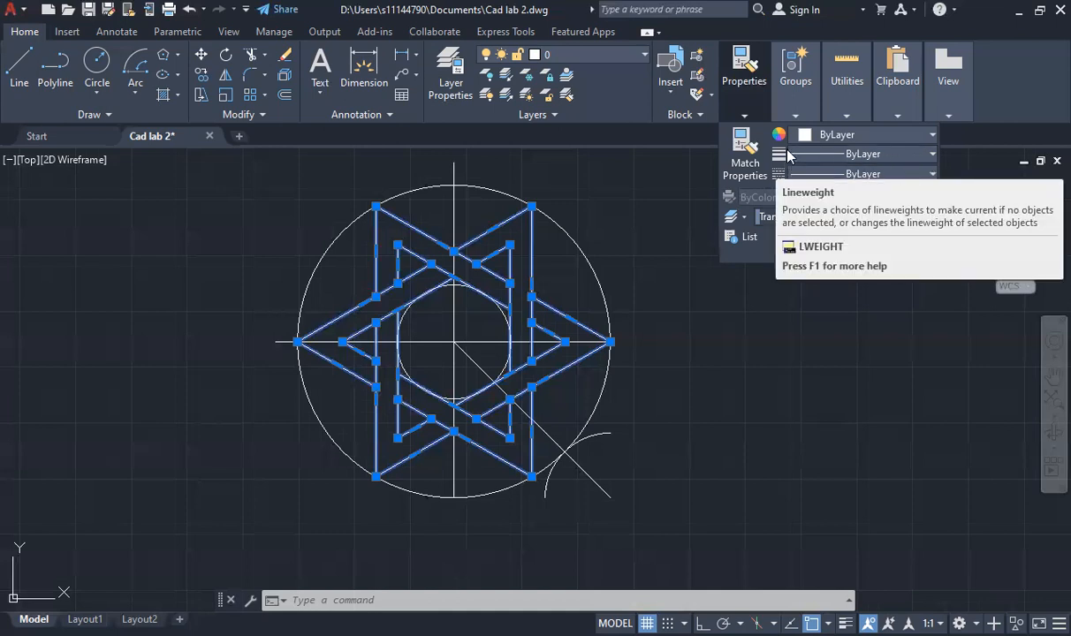
pyautogui.click(909, 156)
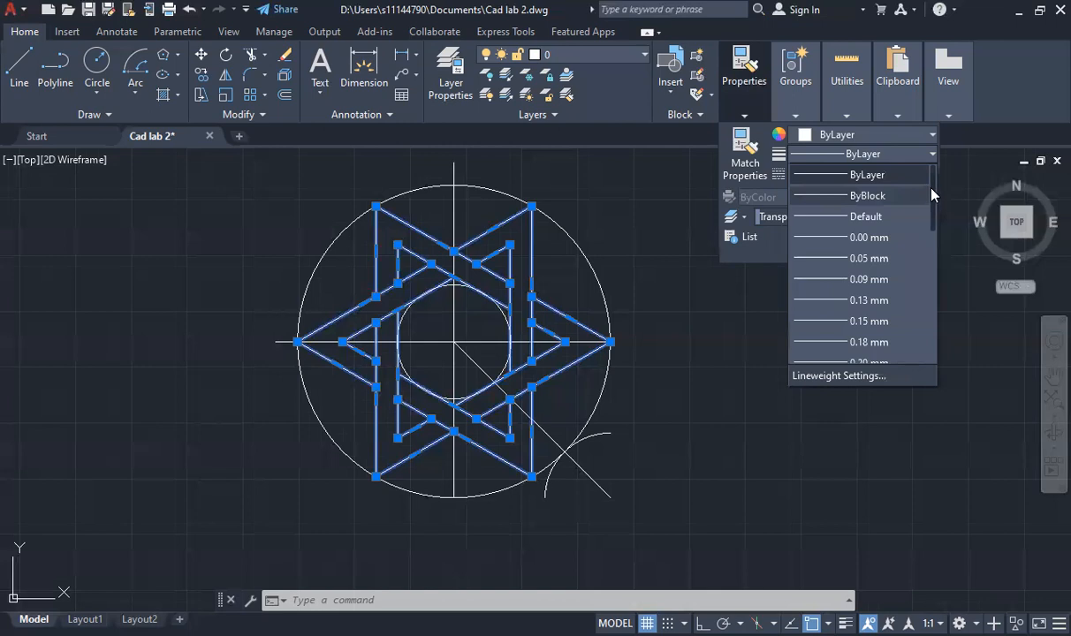
pyautogui.moveTo(933, 201); pyautogui.dragTo(932, 279)
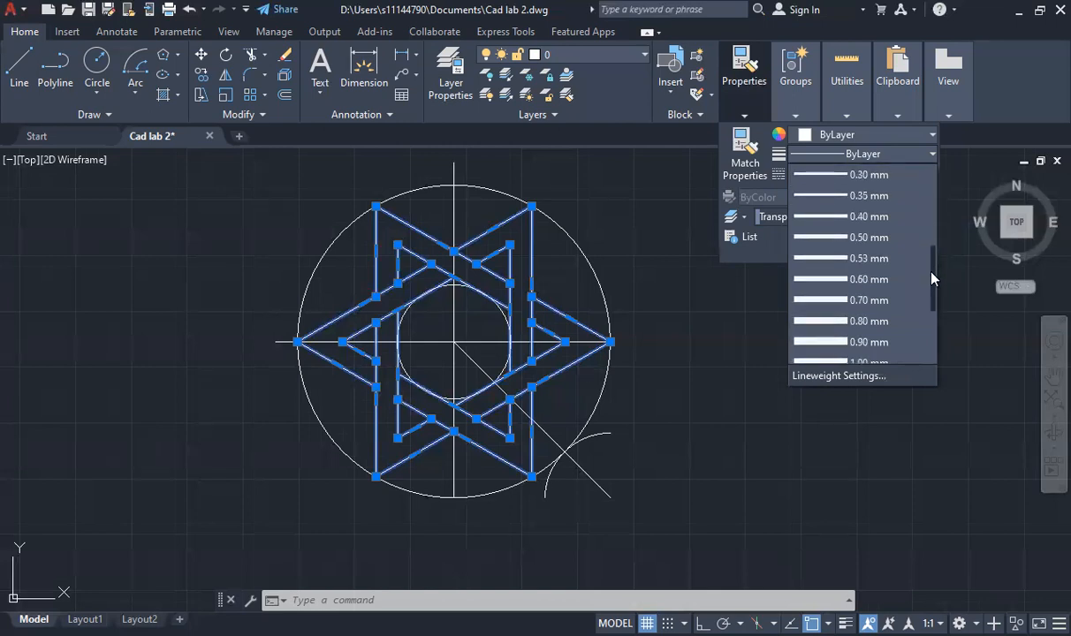
pyautogui.click(875, 322)
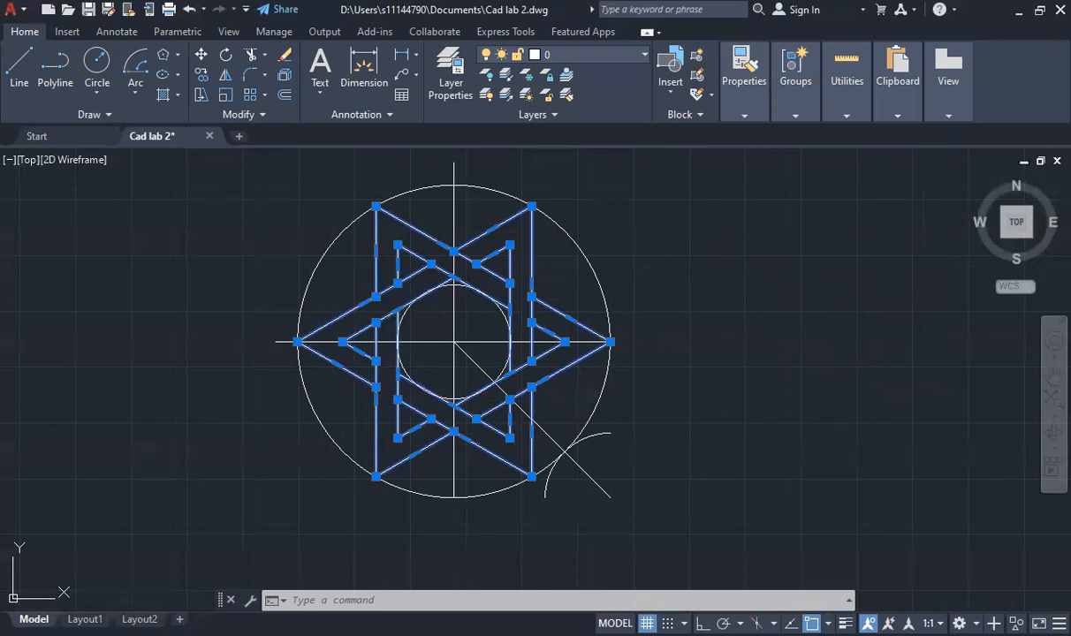
pyautogui.press('Escape')
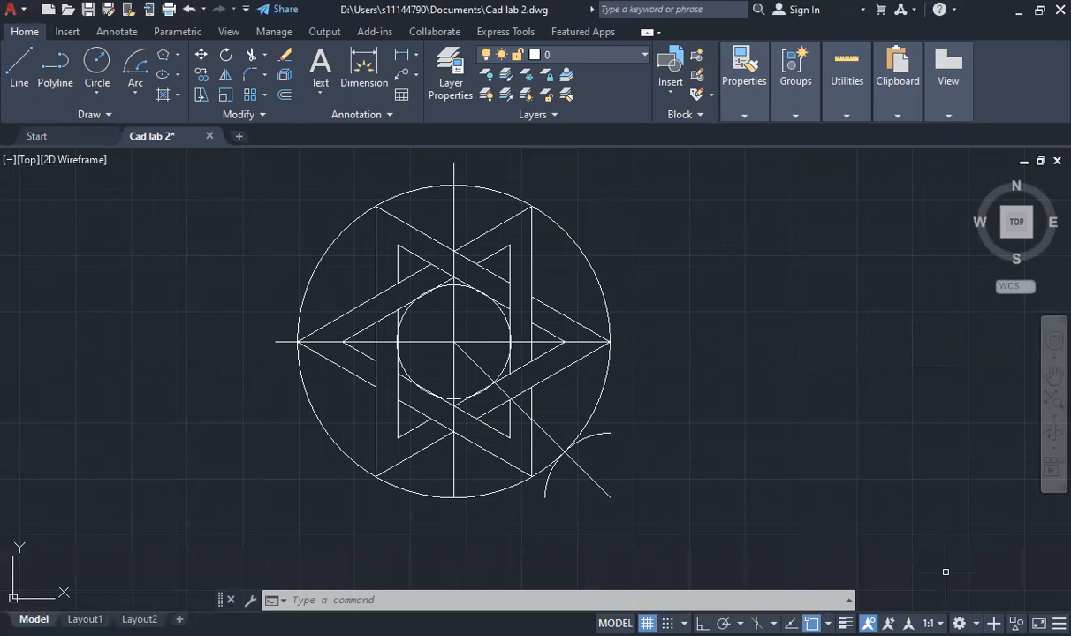
# Step: Keep the LineWeight toggle available on the status bar and turn on lineweight display for the drawing
pyautogui.click(1059, 623)
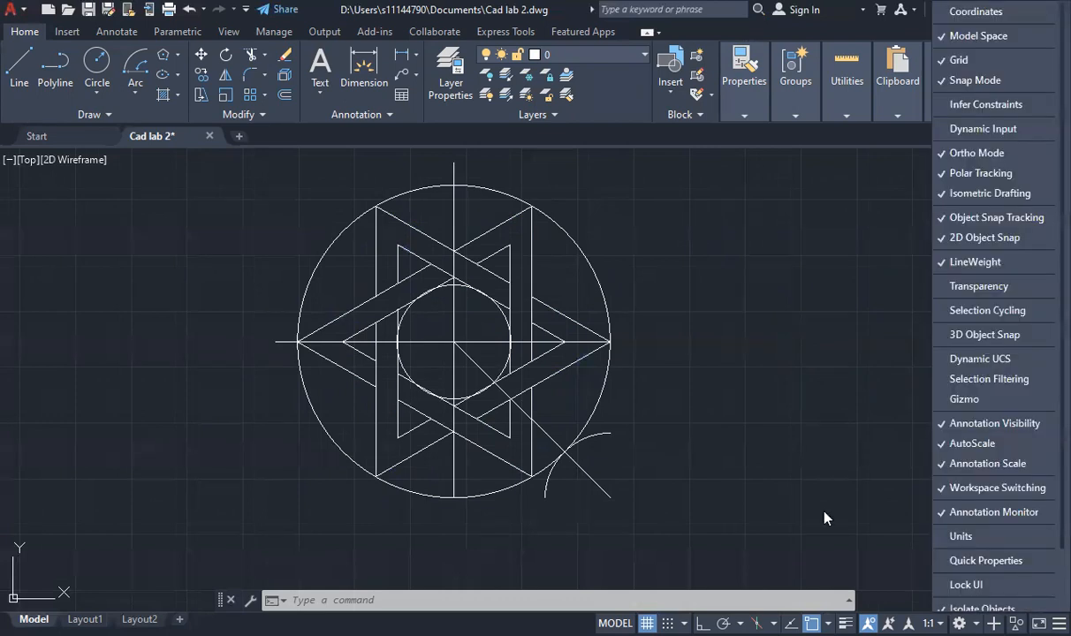
pyautogui.click(490, 425)
pyautogui.click(1060, 623)
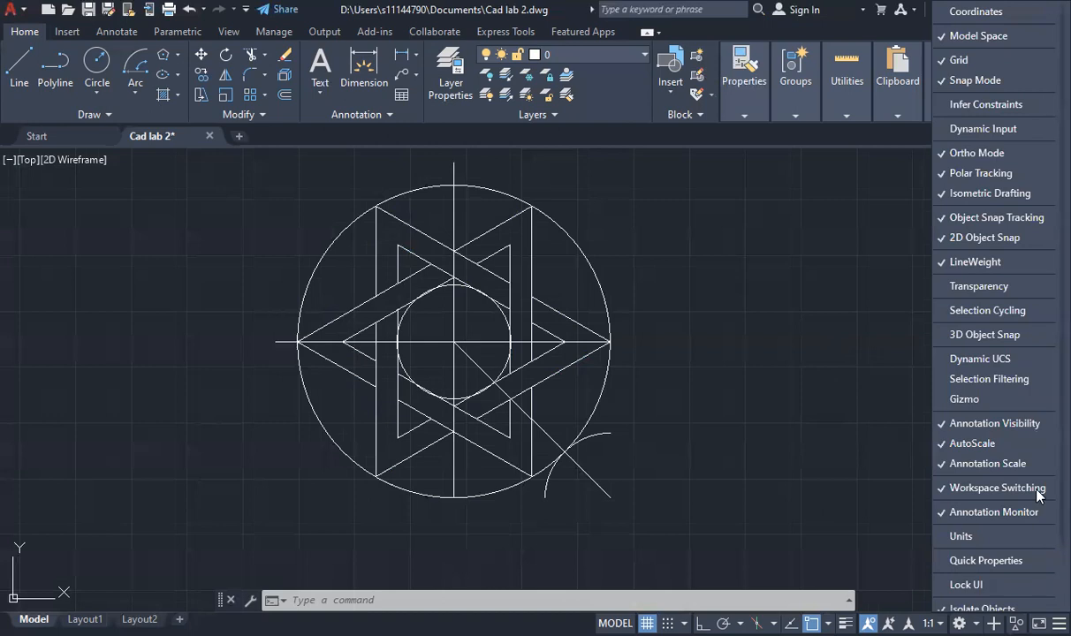
pyautogui.click(972, 268)
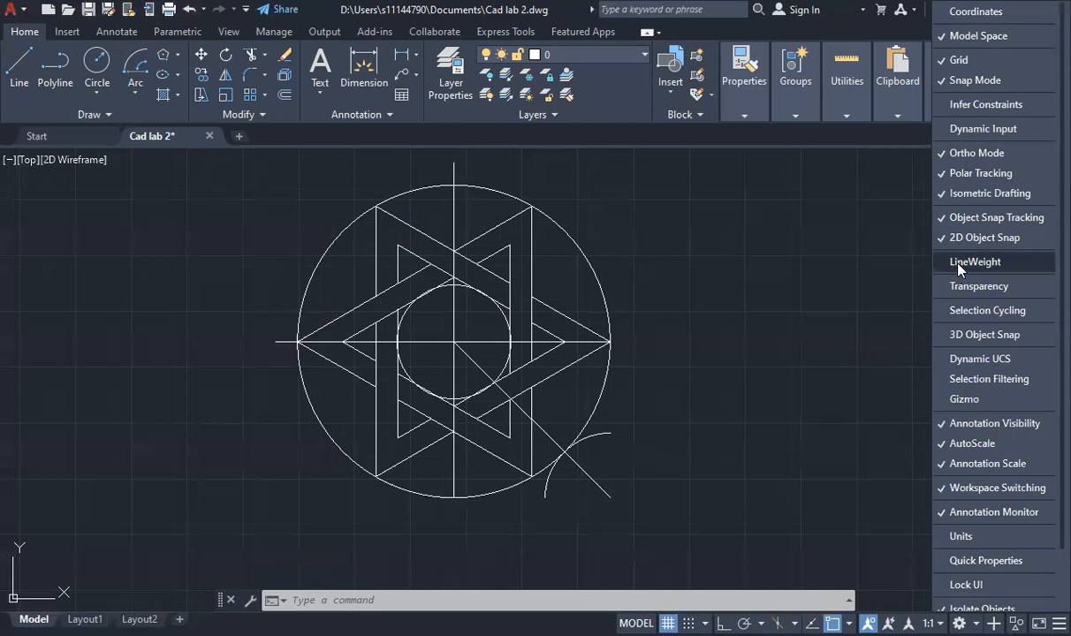
pyautogui.click(959, 265)
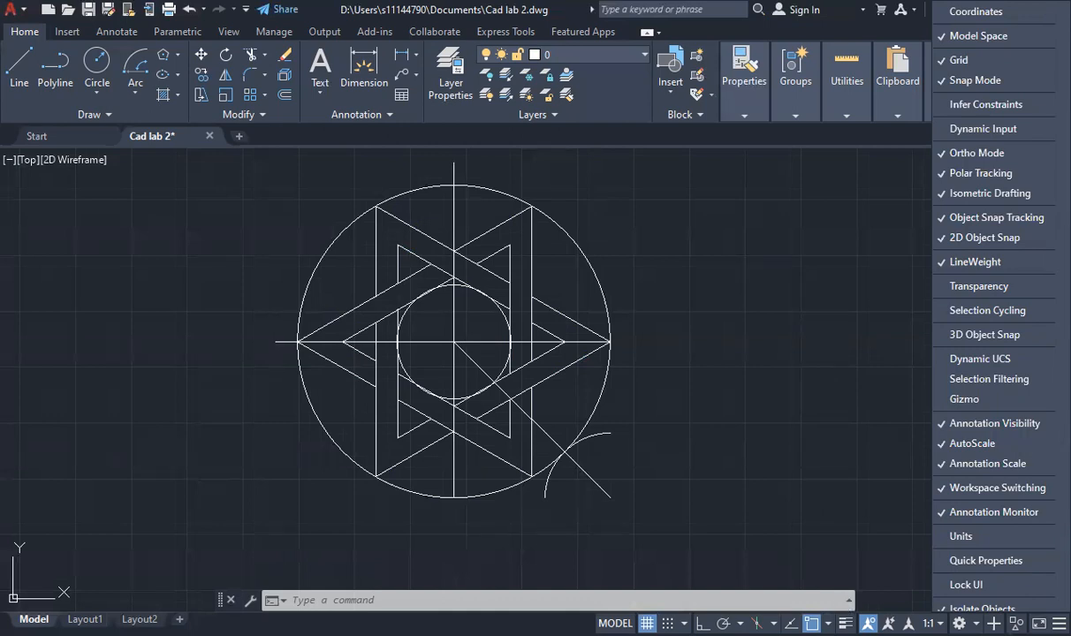
pyautogui.click(846, 624)
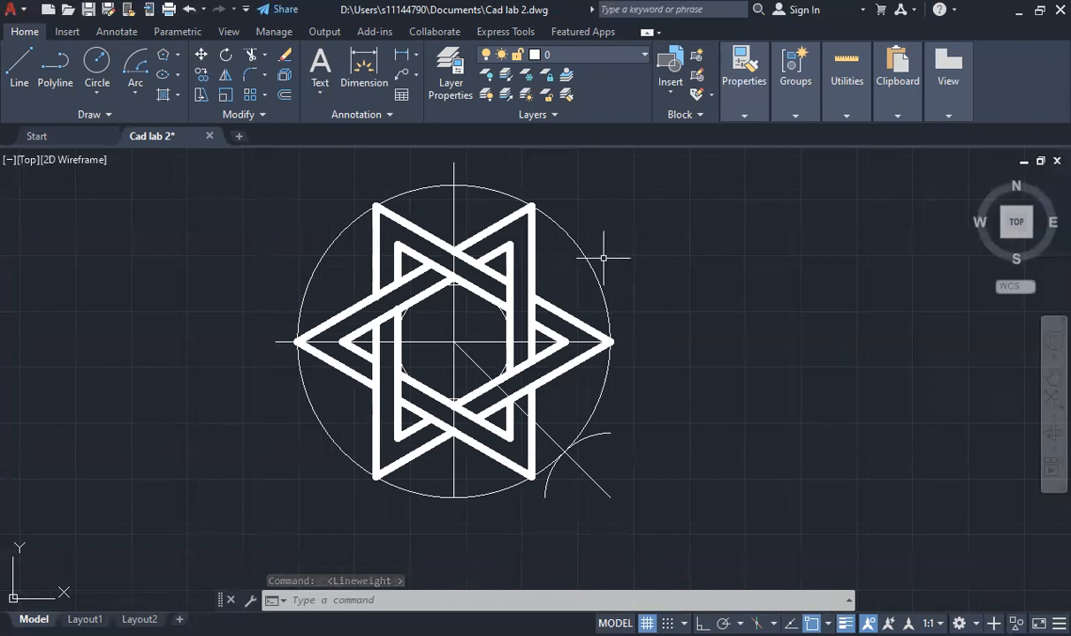
# Step: Set the lineweight of both circles, the two centre lines, the diagonal and the two corner arcs to 0.05 mm
pyautogui.click(486, 188)
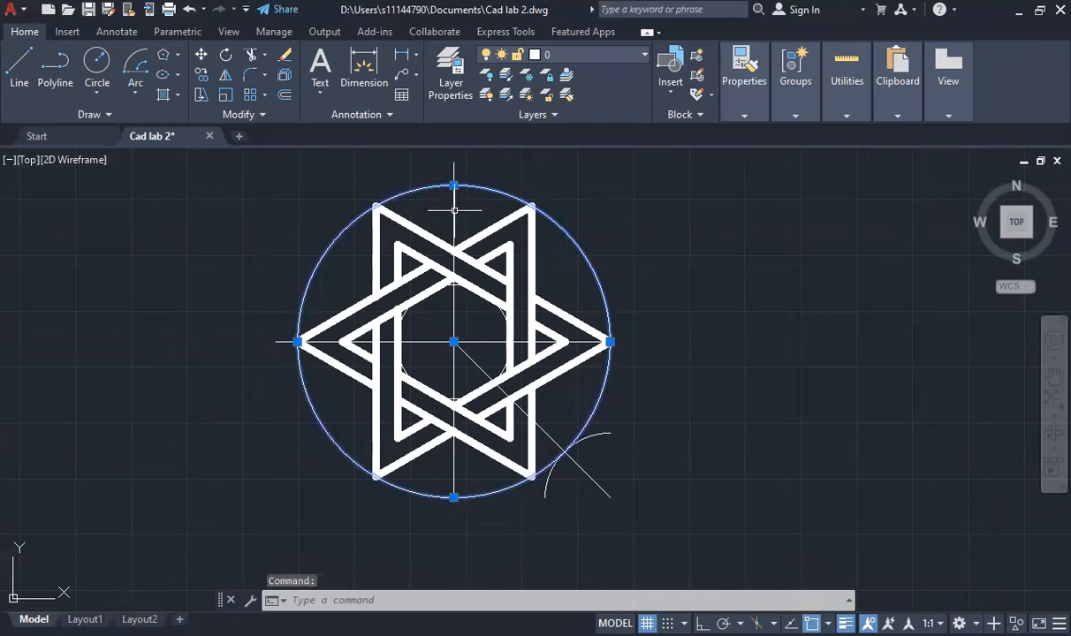
pyautogui.click(453, 211)
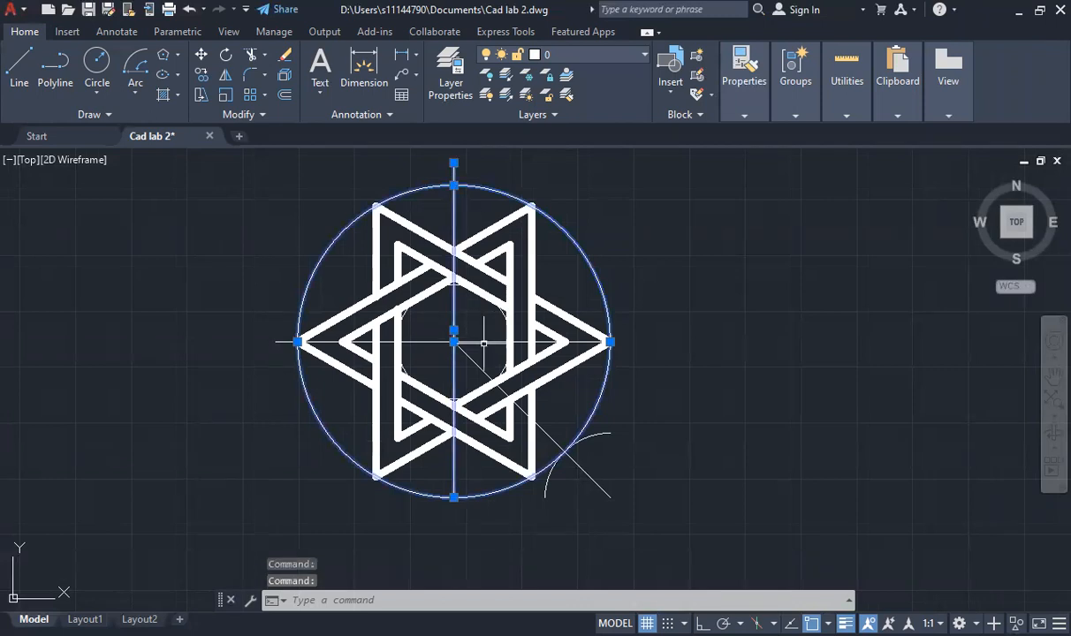
pyautogui.click(483, 342)
pyautogui.click(491, 381)
pyautogui.click(498, 362)
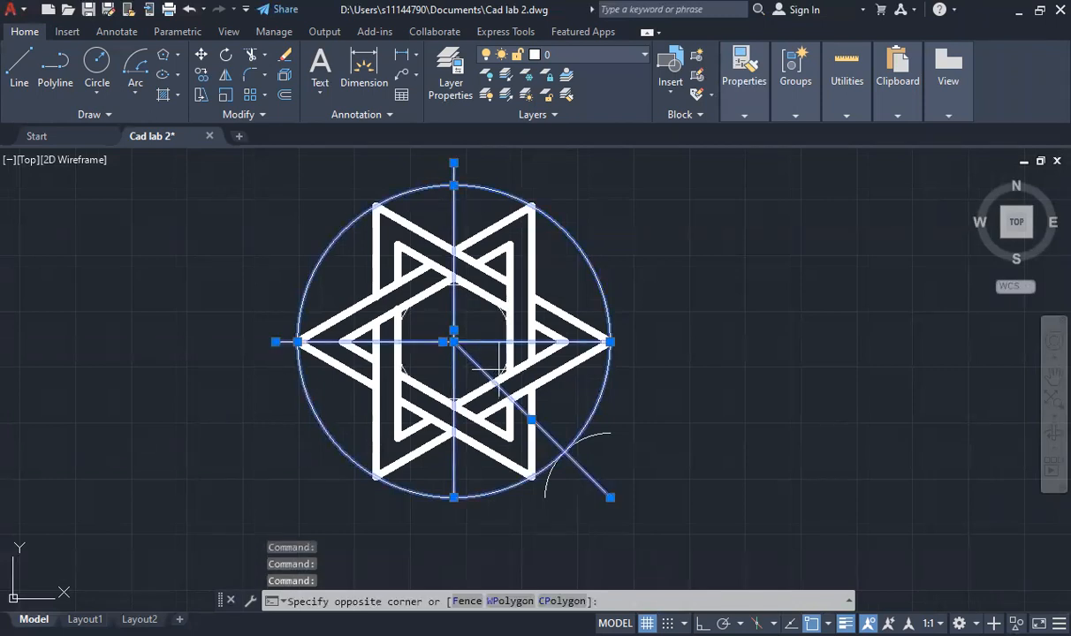
pyautogui.click(465, 341)
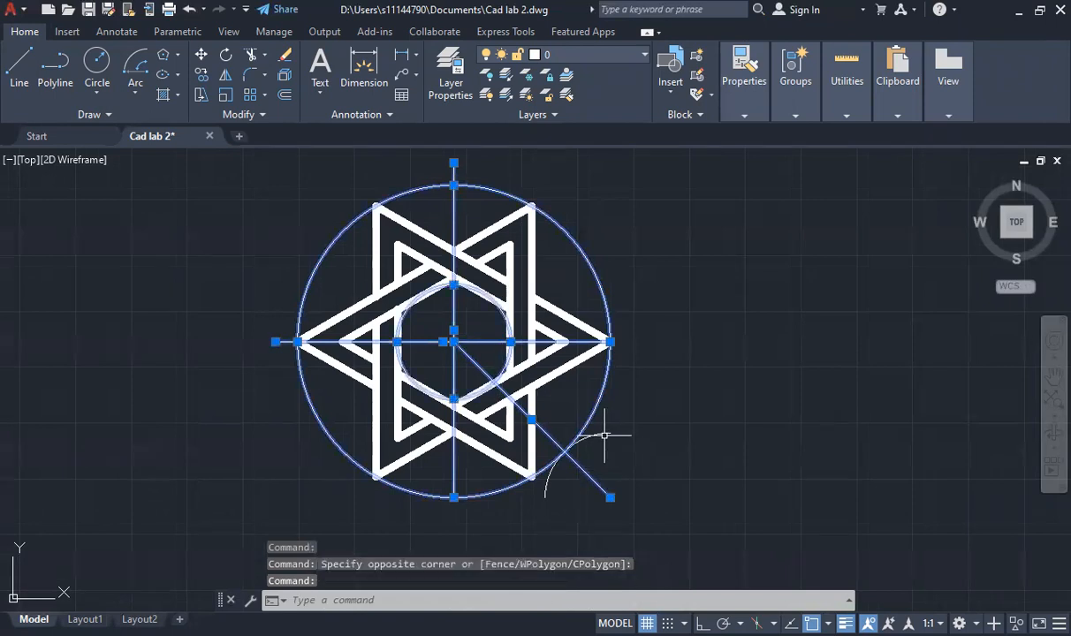
pyautogui.click(548, 484)
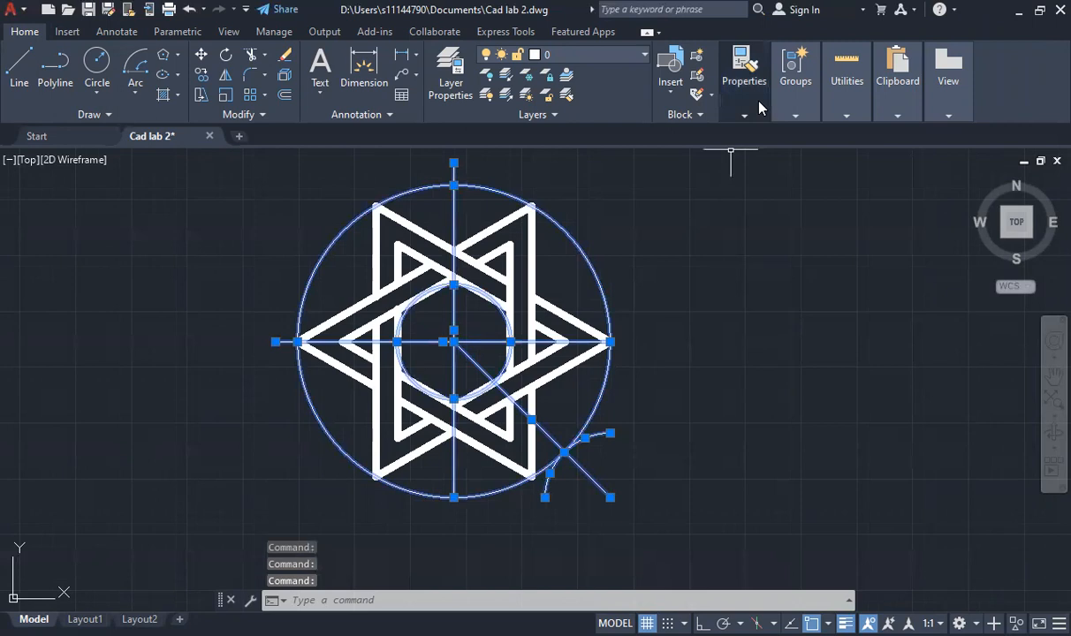
pyautogui.click(733, 113)
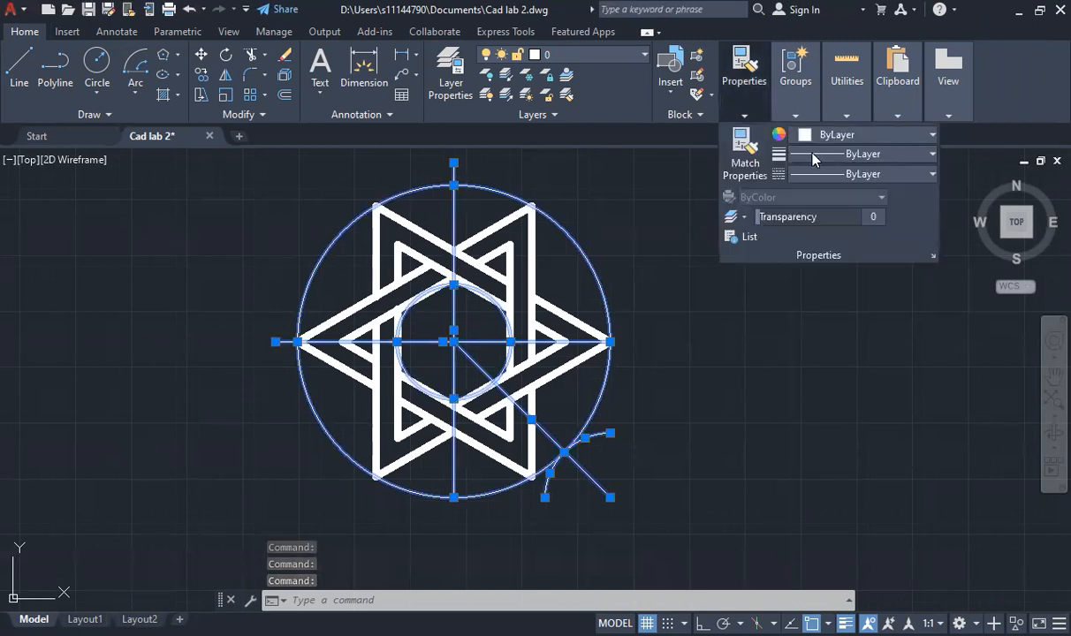
pyautogui.click(813, 155)
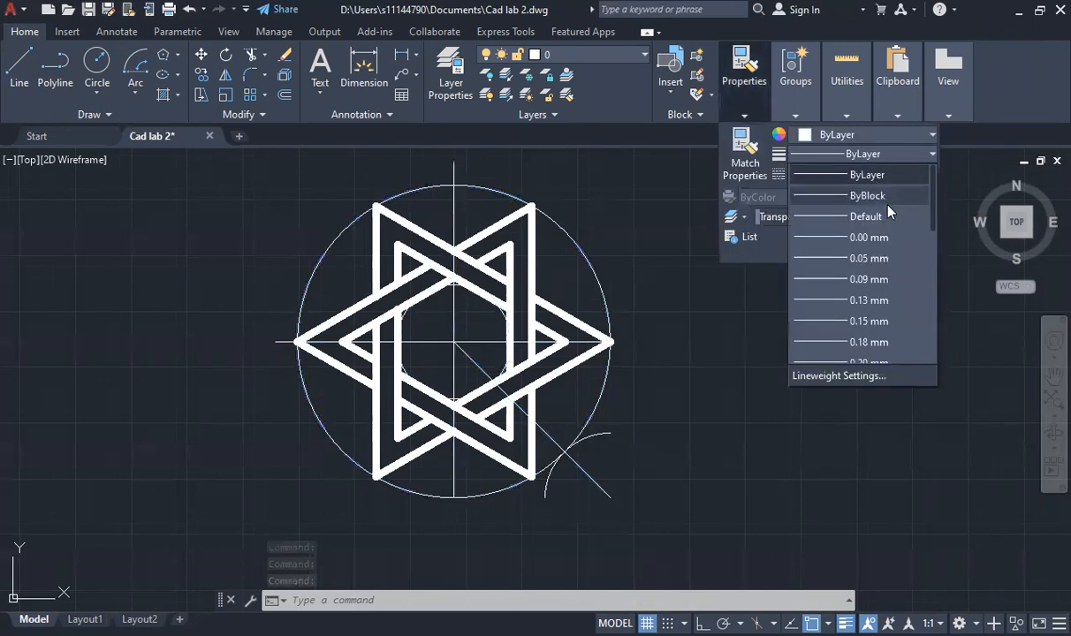
pyautogui.click(865, 259)
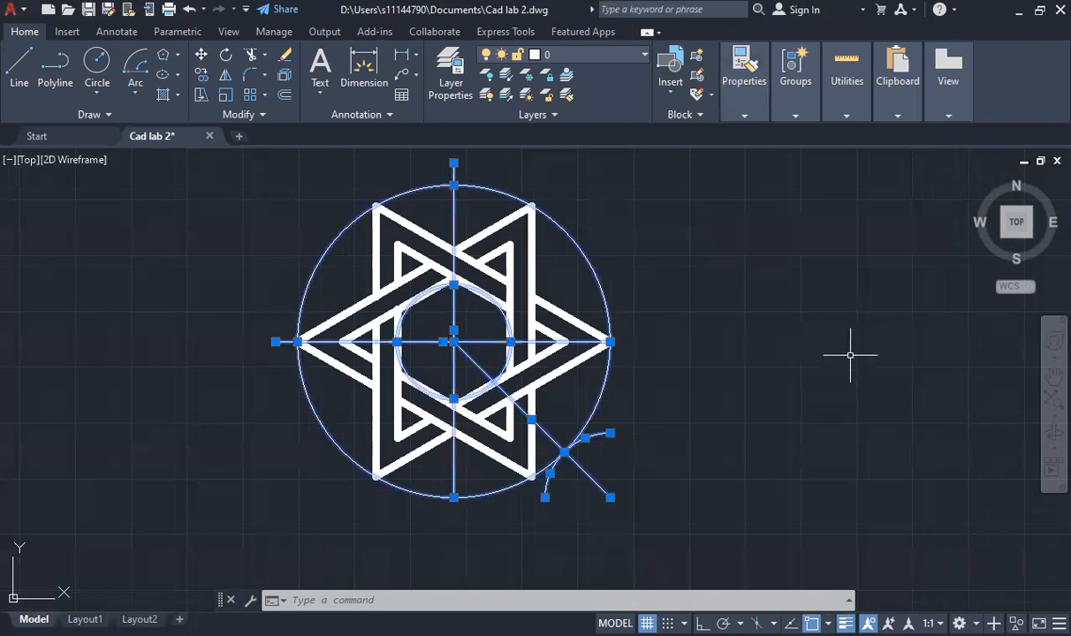
pyautogui.click(854, 411)
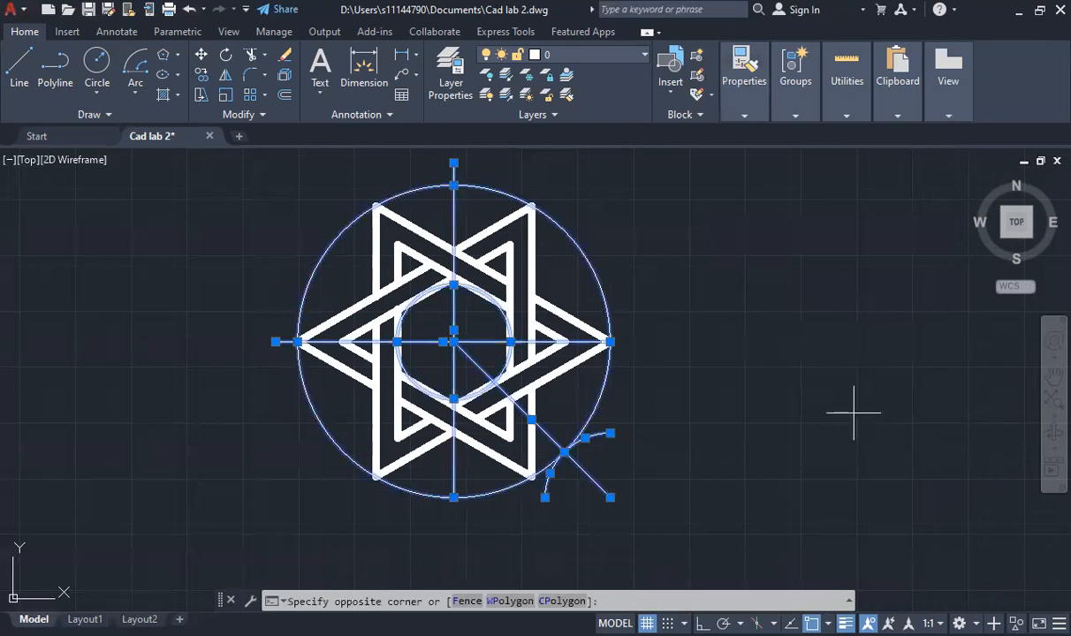
pyautogui.press('Escape')
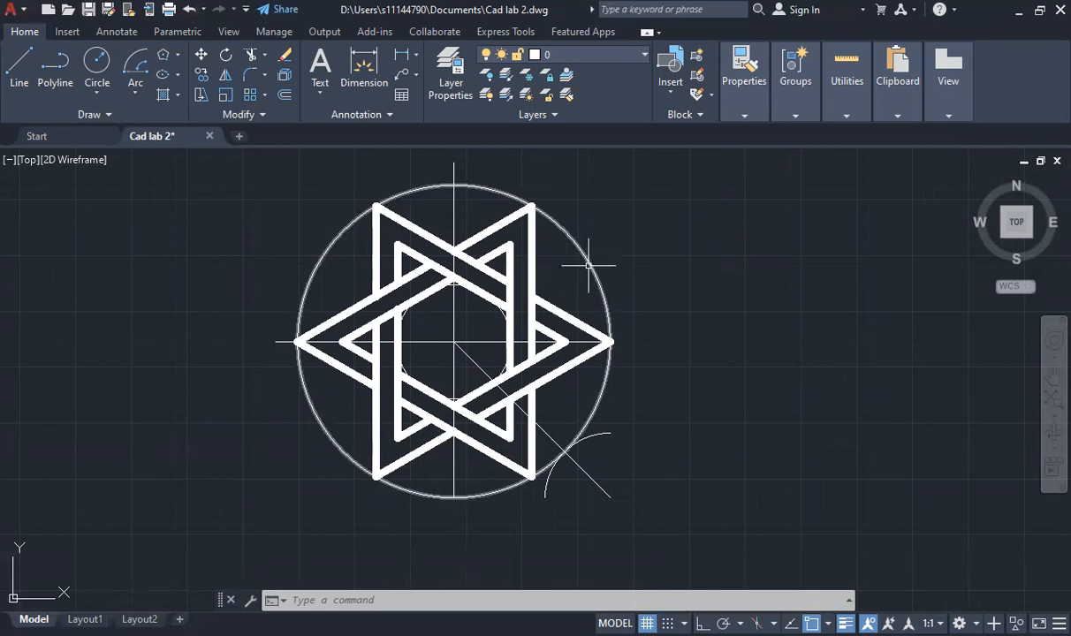
# Step: Reapply the 0.80 mm lineweight to the two upper outer star polylines and the upper-right inner band polyline, and clear the selection
pyautogui.moveTo(588, 264)
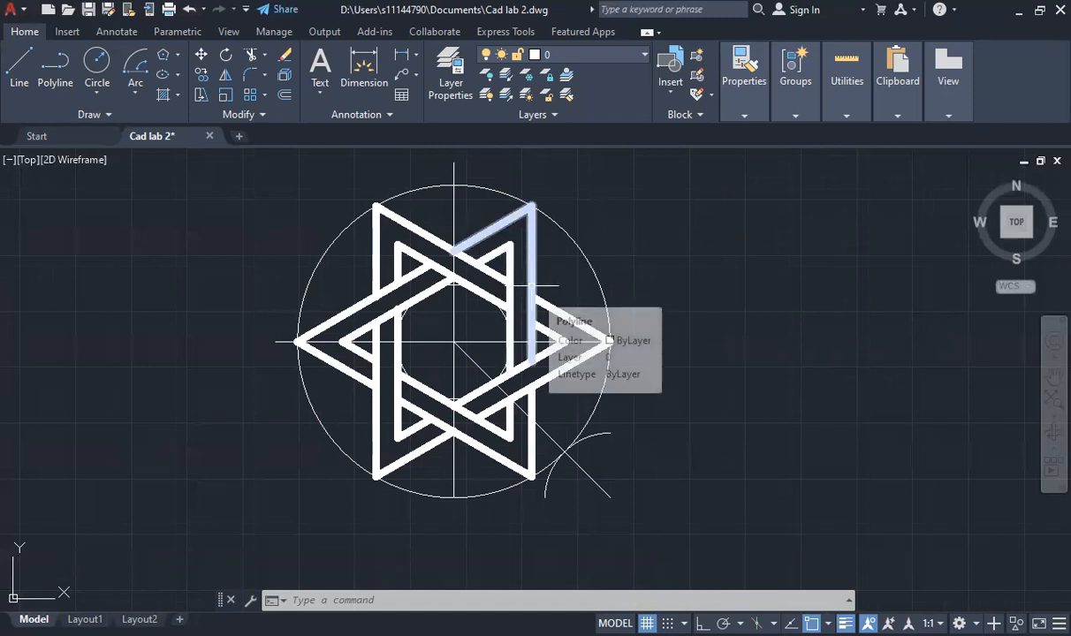
pyautogui.click(531, 284)
pyautogui.click(511, 267)
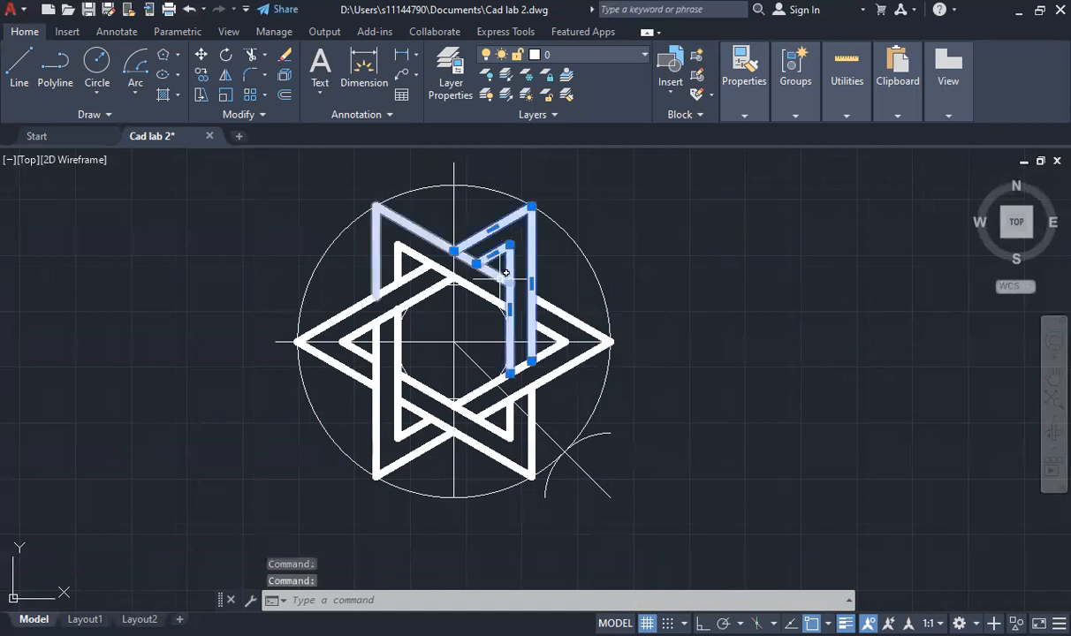
pyautogui.click(501, 278)
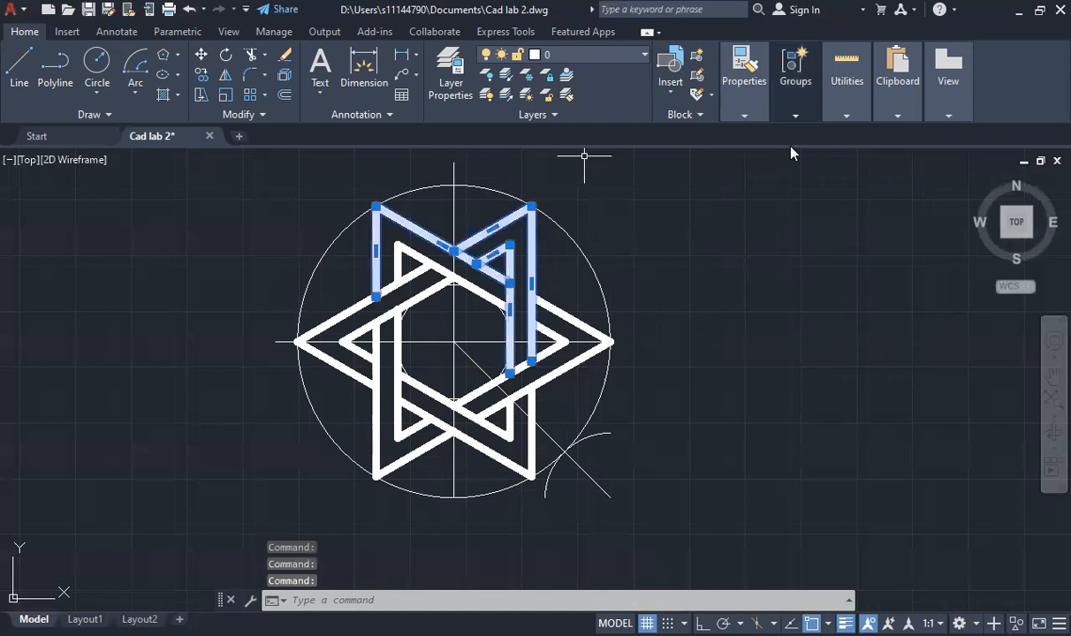
pyautogui.click(744, 116)
pyautogui.click(919, 156)
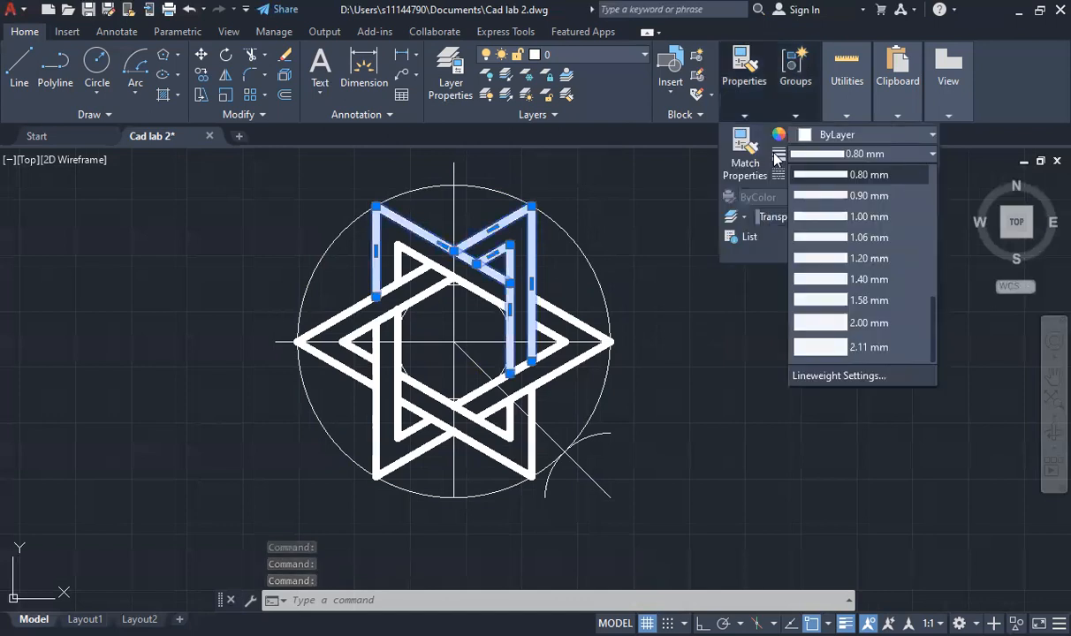
pyautogui.click(898, 176)
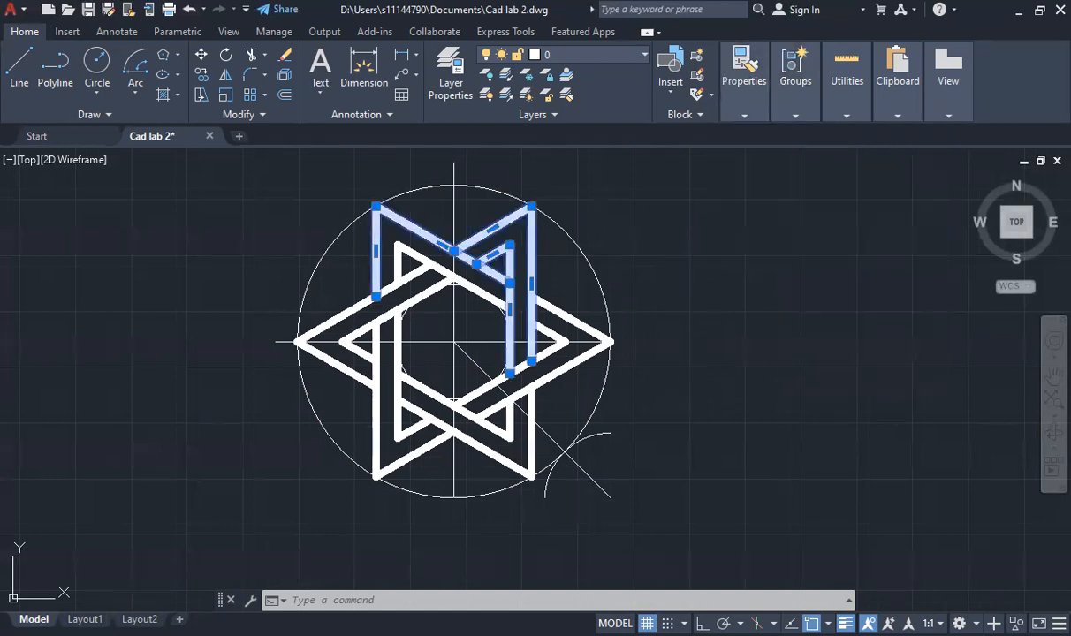
pyautogui.press('Escape')
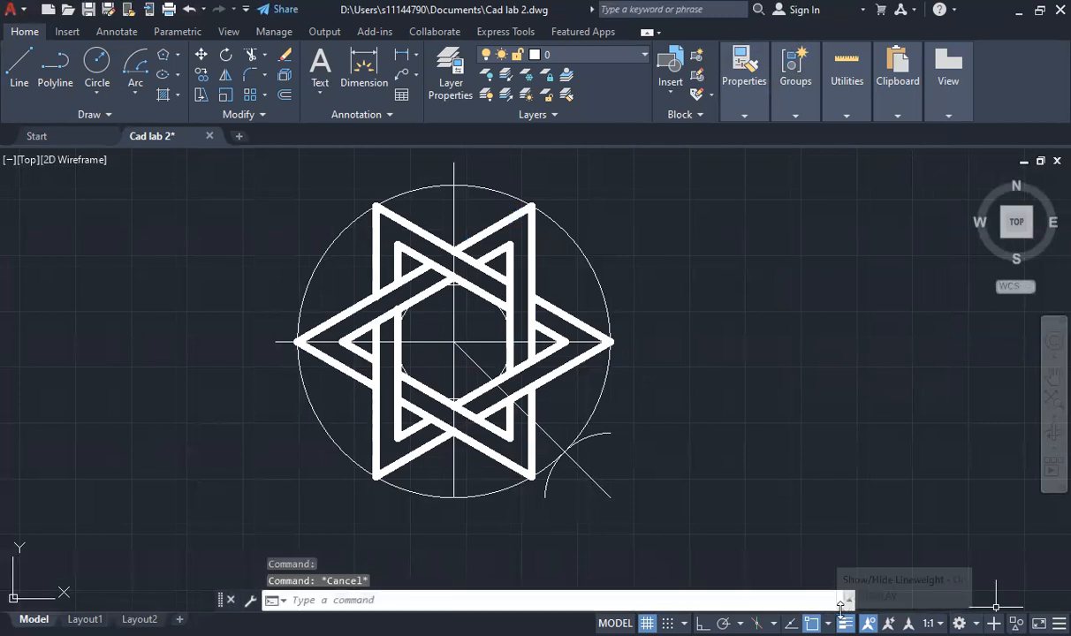